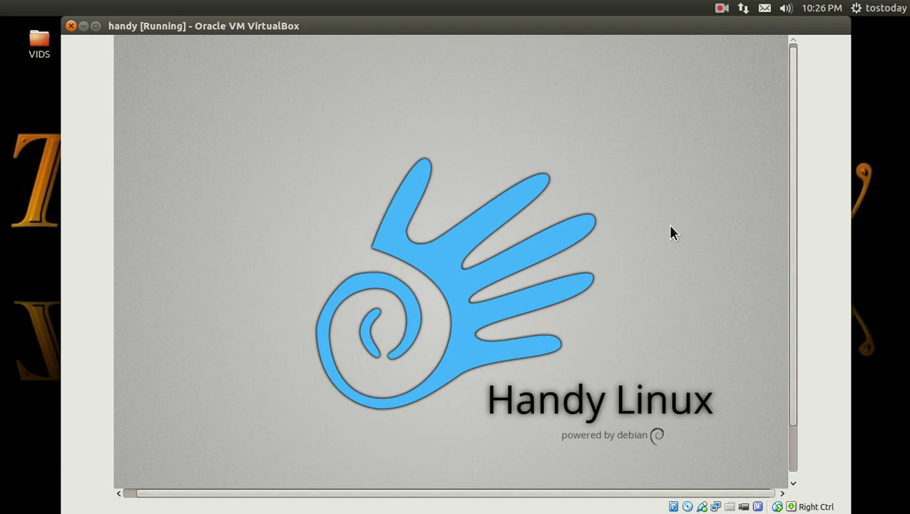
Step: Scroll the VirtualBox window down until the guest's bottom panel and taskbar are visible
left_click_drag(794, 276, 786, 340)
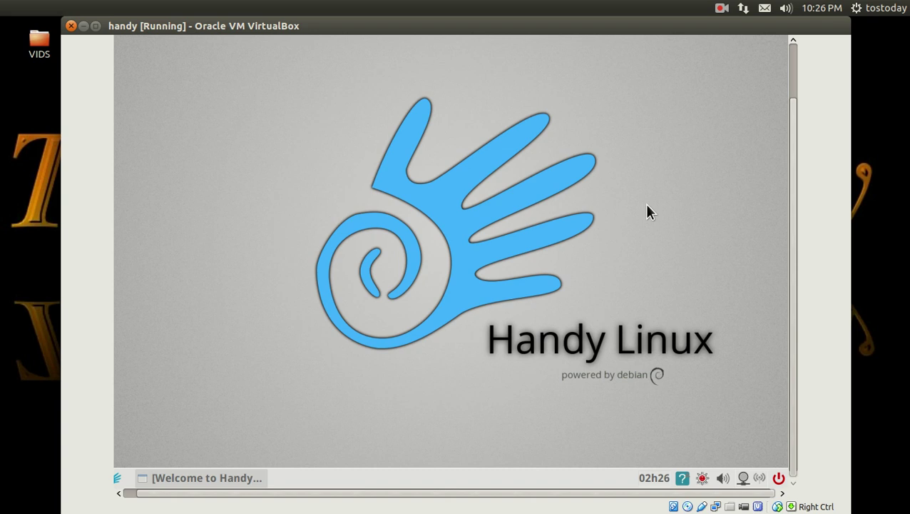
Step: Raise the Welcome to HandyLinux window from the guest taskbar
left_click(236, 480)
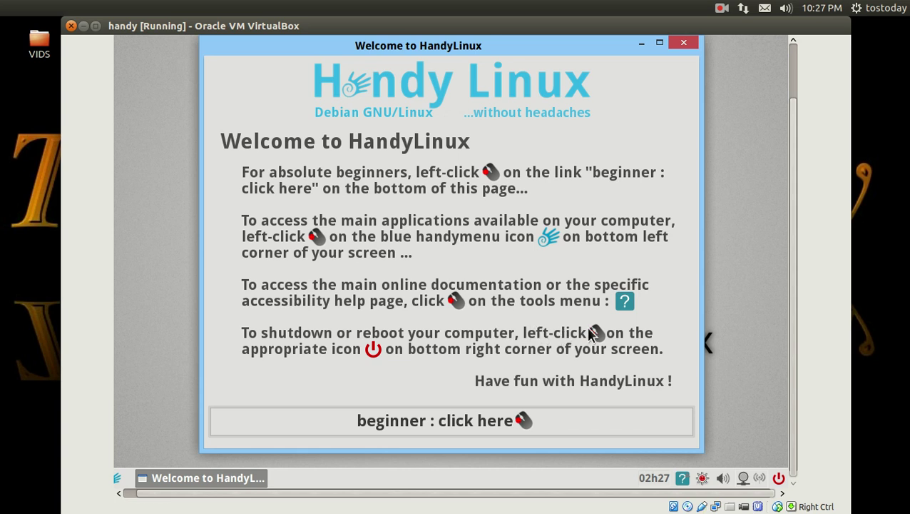
Step: Open the beginner HandyLinux documentation in Chromium and scroll through it
left_click(499, 424)
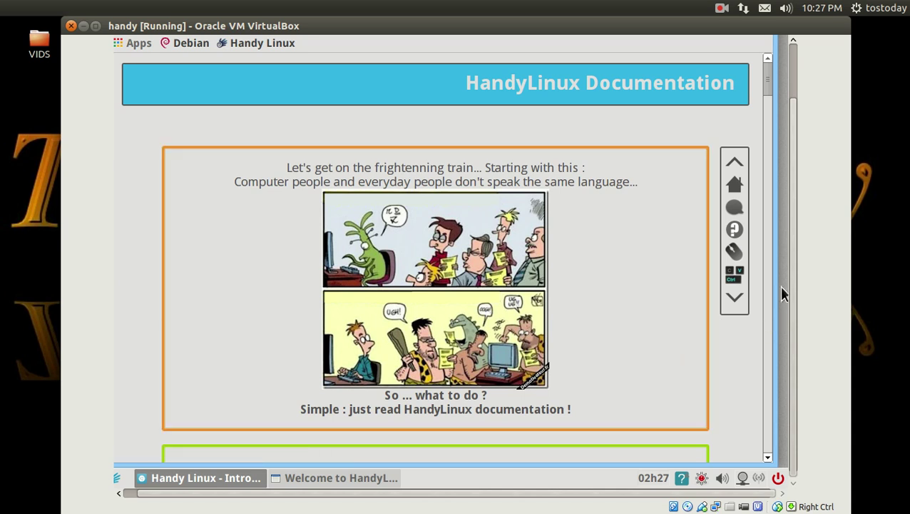
left_click(767, 305)
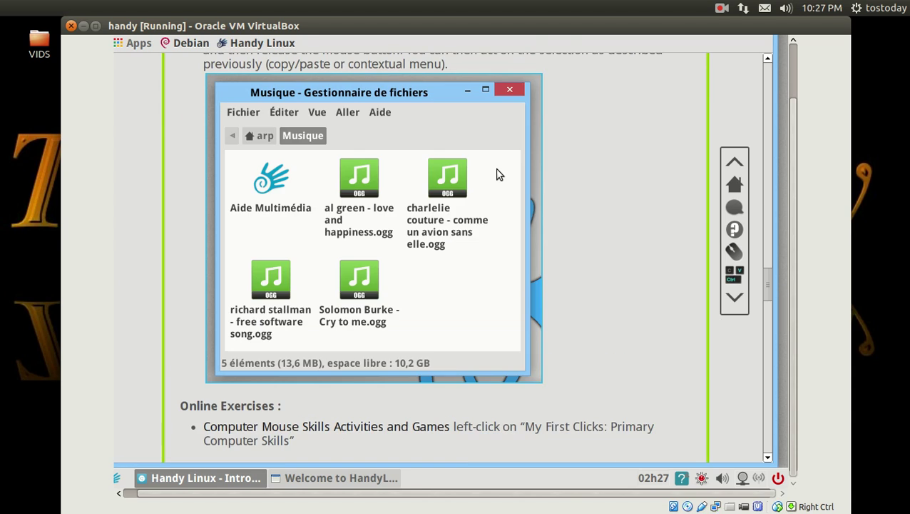
left_click_drag(766, 285, 768, 84)
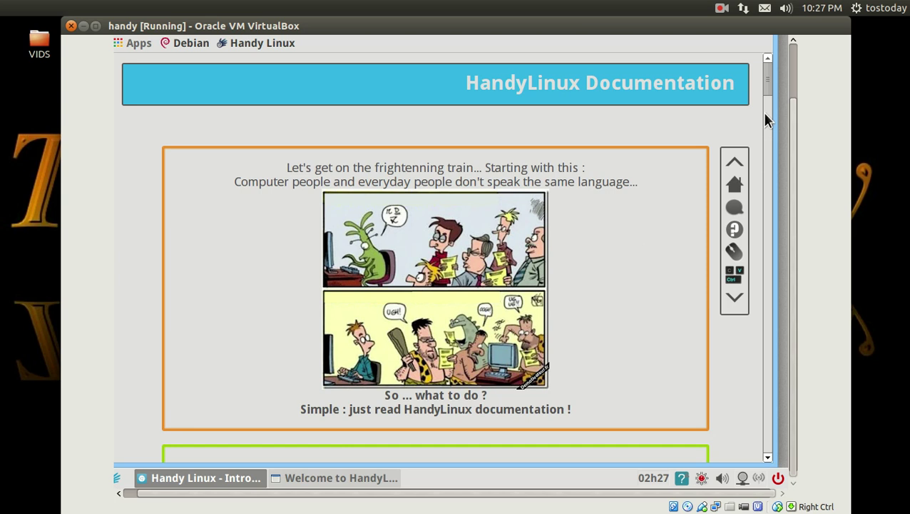
mouse_move(764, 77)
left_mouse_down()
mouse_move(760, 261)
mouse_move(767, 80)
left_mouse_up()
Step: Visit the Apps page, then the Debian homepage, then return to Apps
left_click(137, 43)
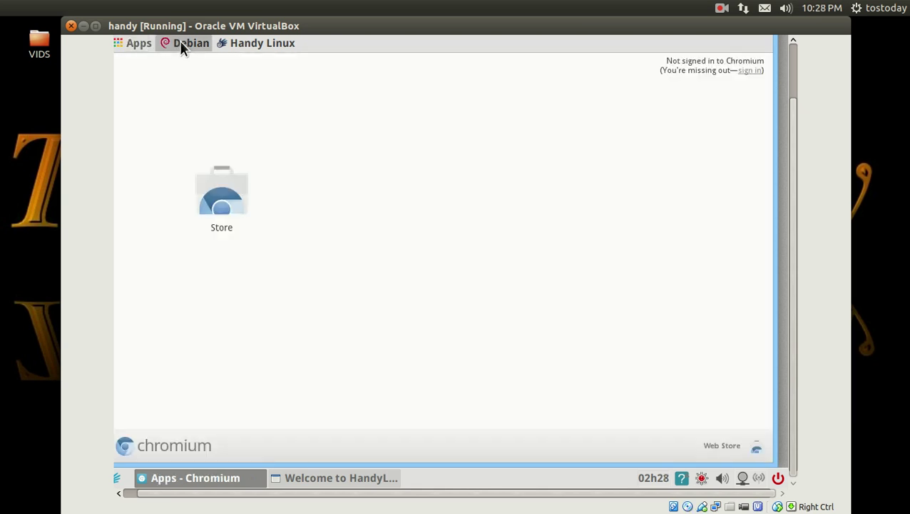
left_click(180, 42)
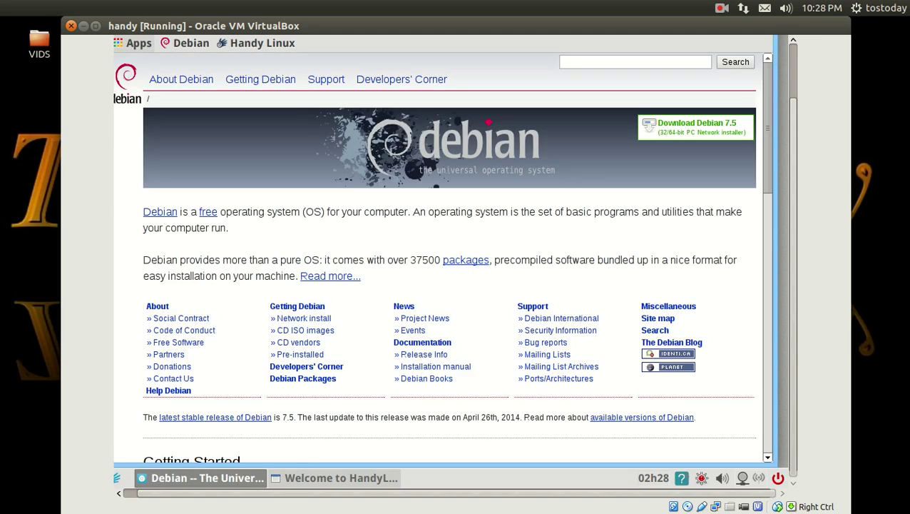
left_click(144, 47)
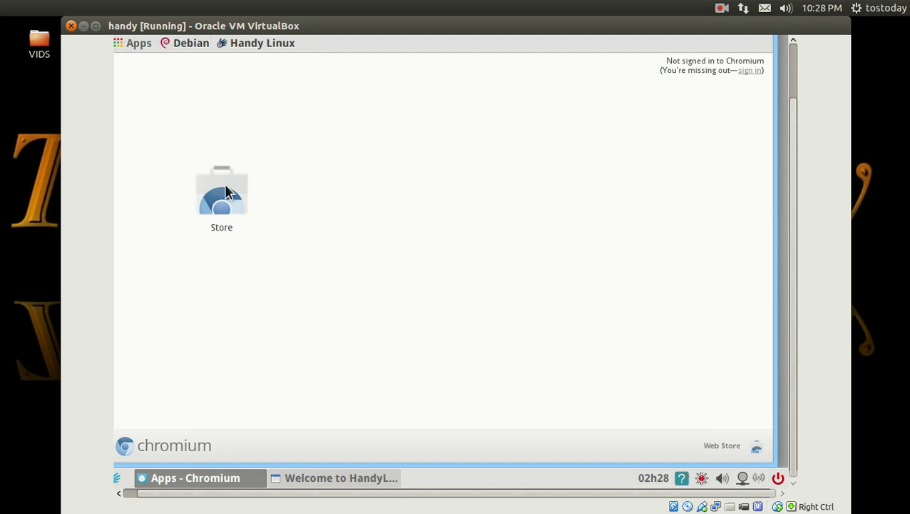
Step: Close Chromium from its taskbar menu, then close the Welcome to HandyLinux window
right_click(236, 479)
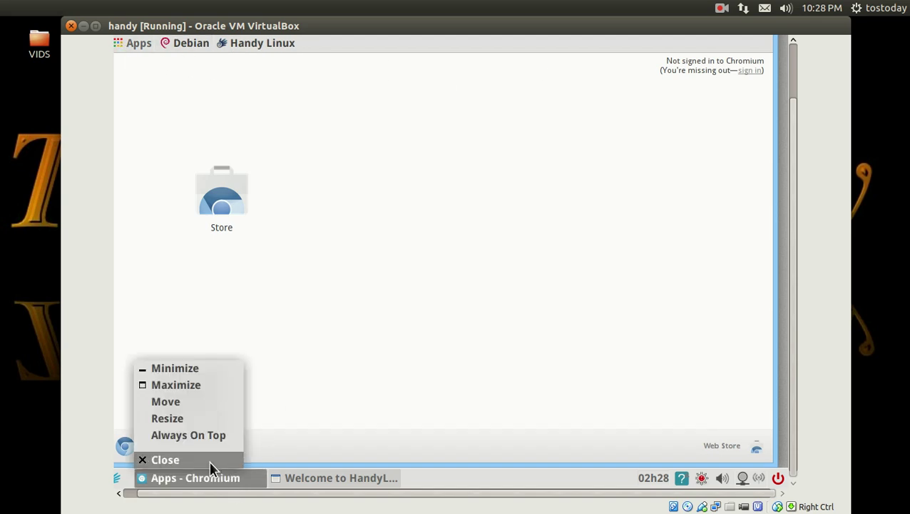
left_click(208, 460)
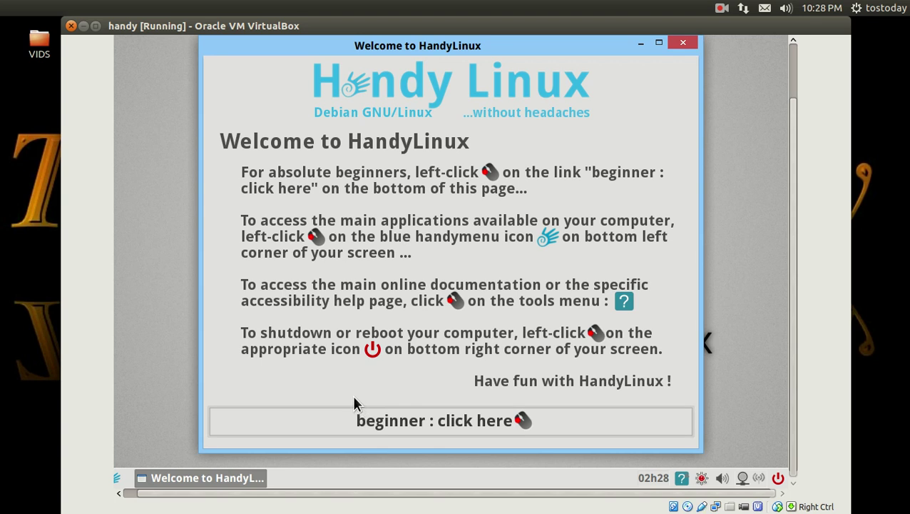
left_click(682, 44)
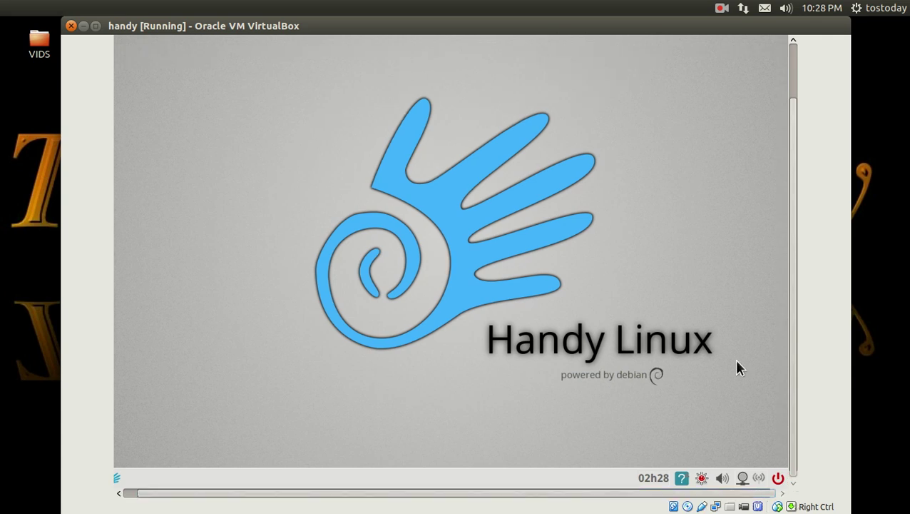
Step: Cancel the log-out dialog, then view and dismiss the Radio Tray About information
left_click(778, 478)
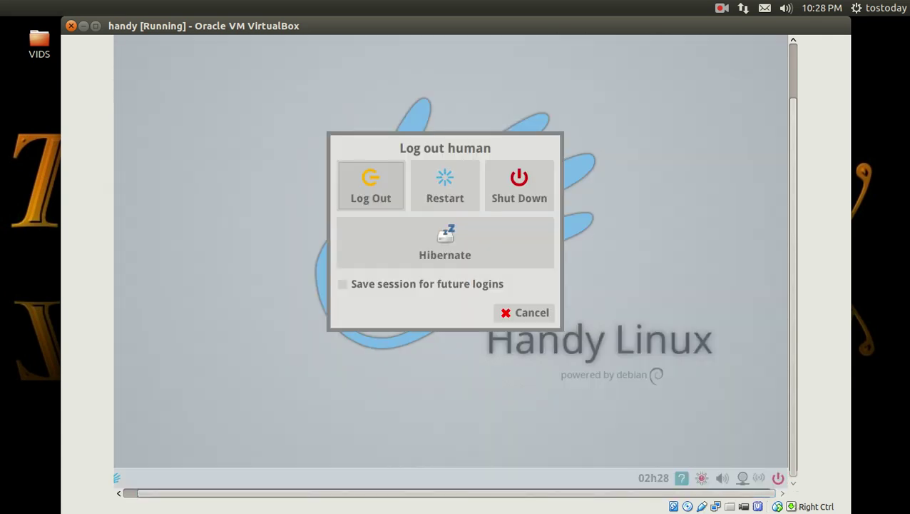
left_click(538, 313)
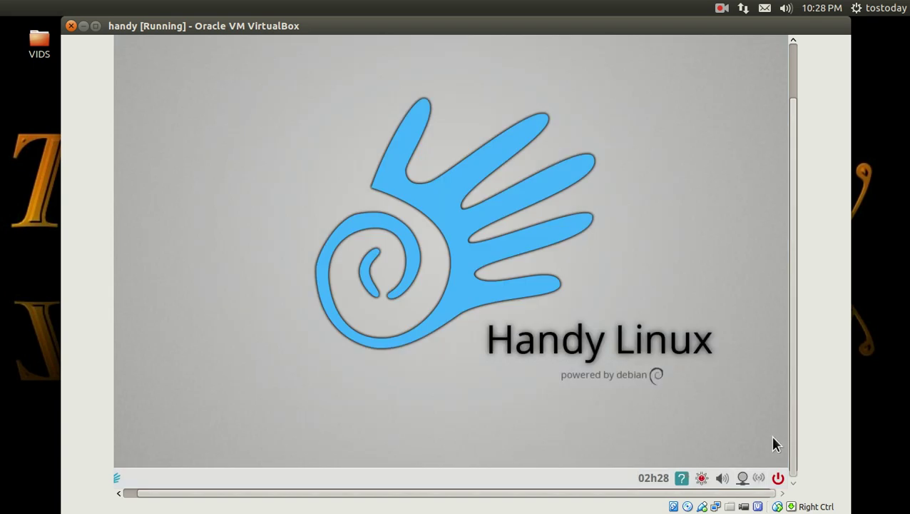
right_click(760, 480)
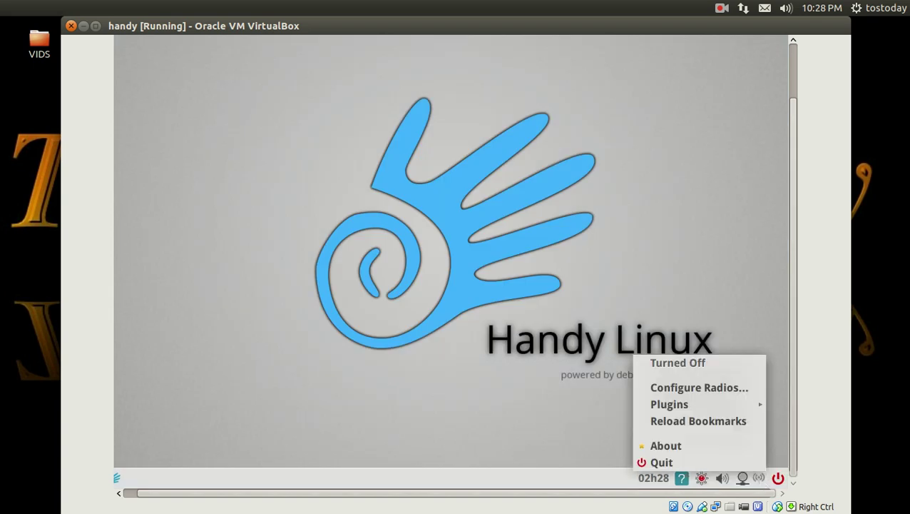
left_click(718, 444)
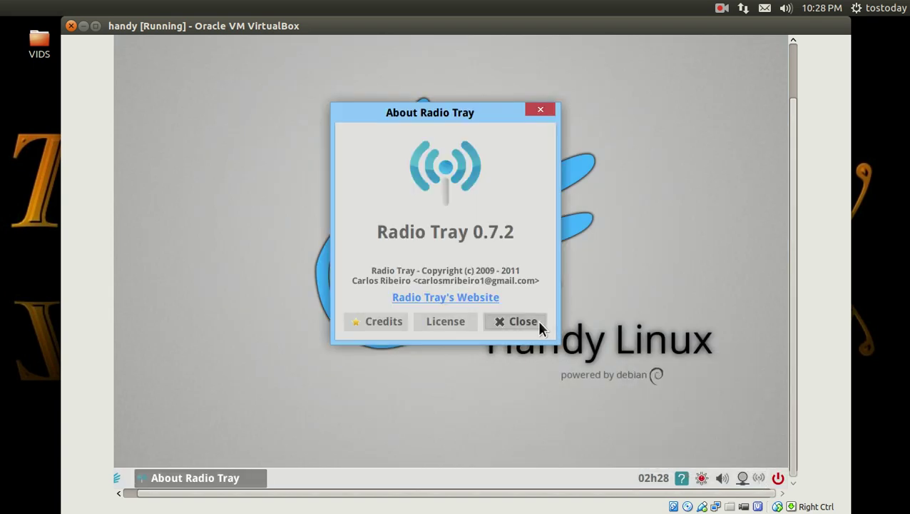
left_click(518, 321)
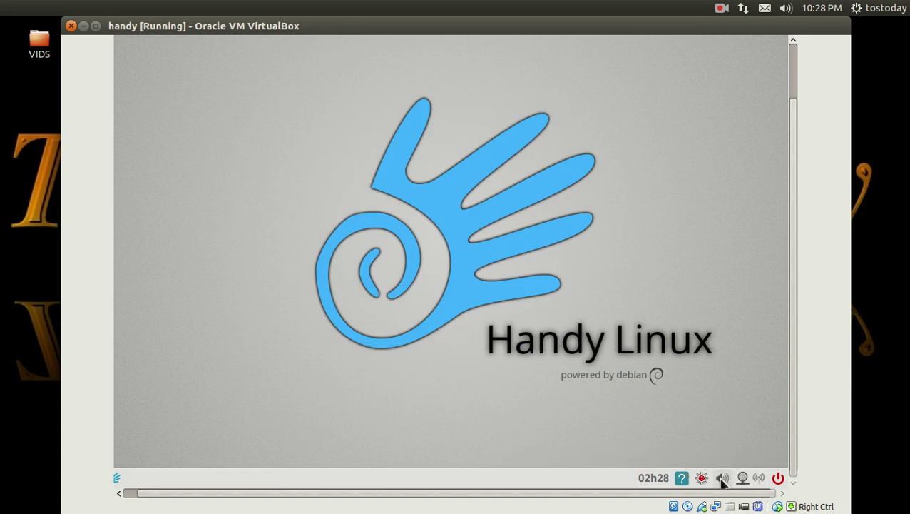
Step: Open and close the sound mixer, the help tools list and the Orage calendar
left_click(722, 478)
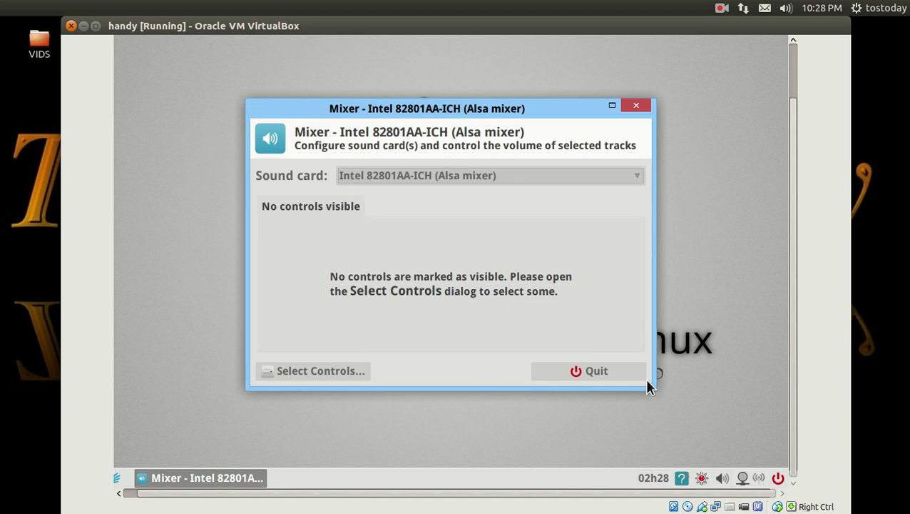
left_click(595, 371)
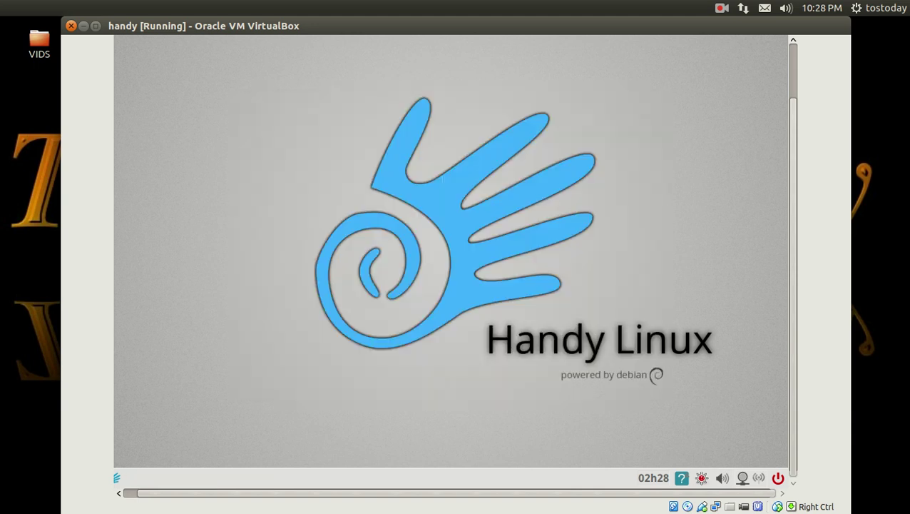
left_click(683, 477)
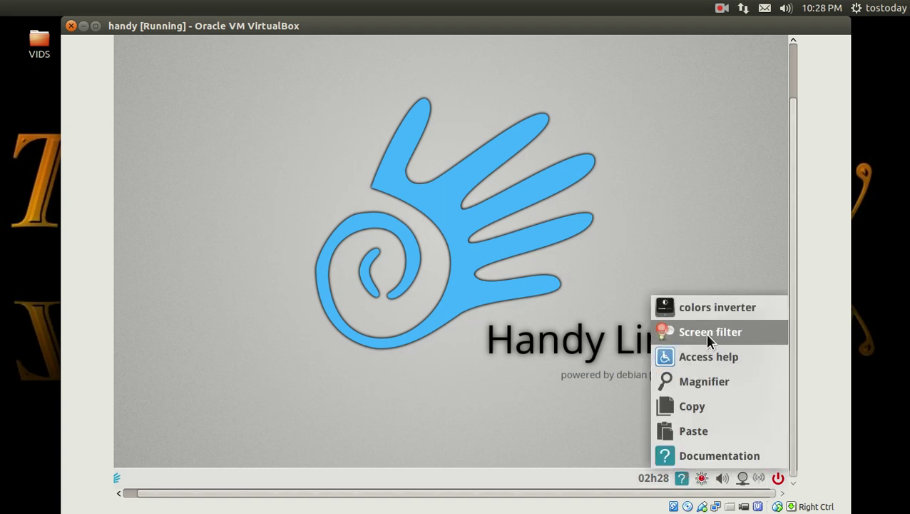
left_click(496, 360)
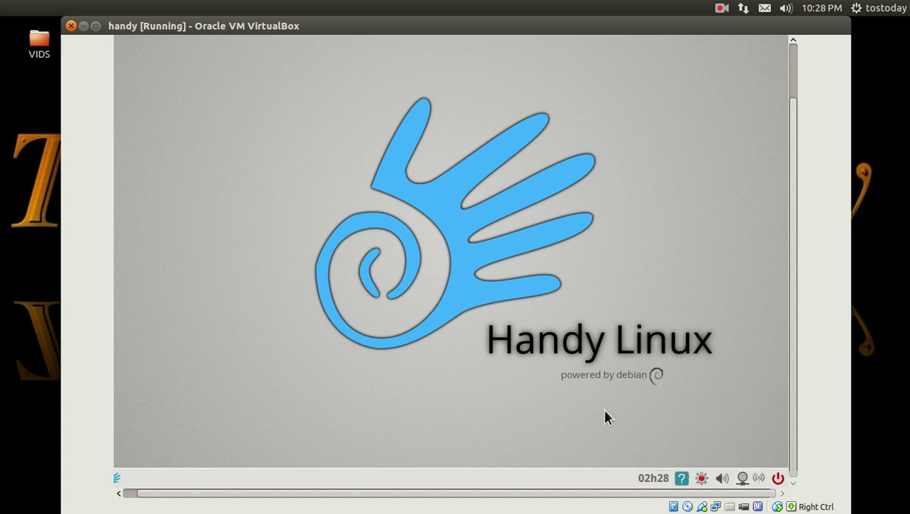
left_click(651, 478)
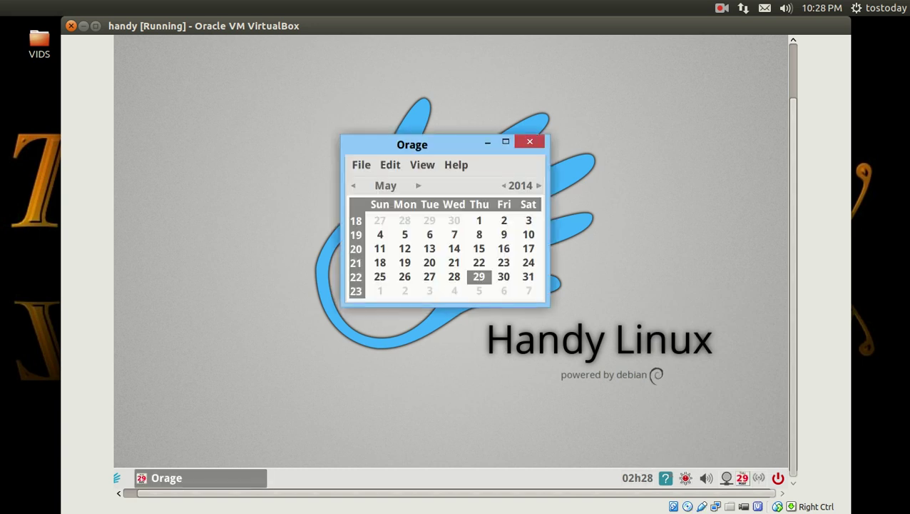
left_click(530, 143)
Step: Browse the panel's Add New Items plugin list and close it without adding anything
right_click(593, 479)
mouse_move(625, 469)
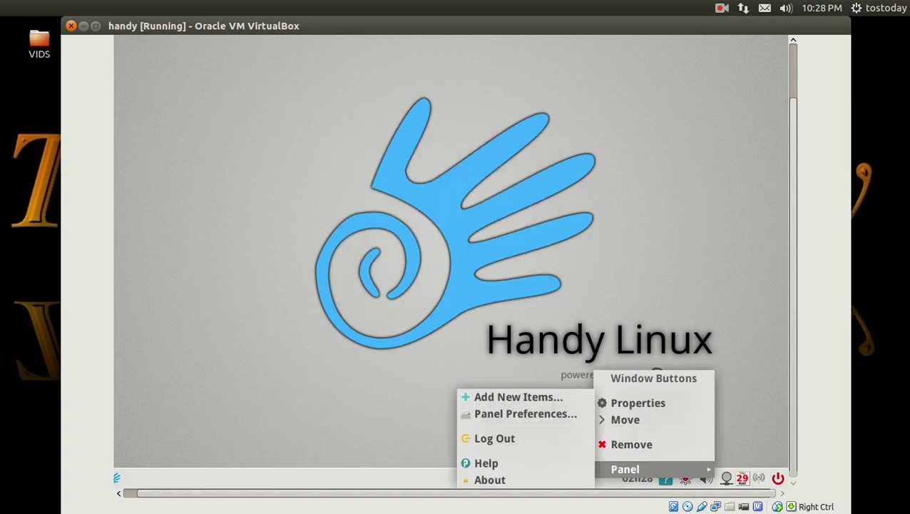
left_click(550, 396)
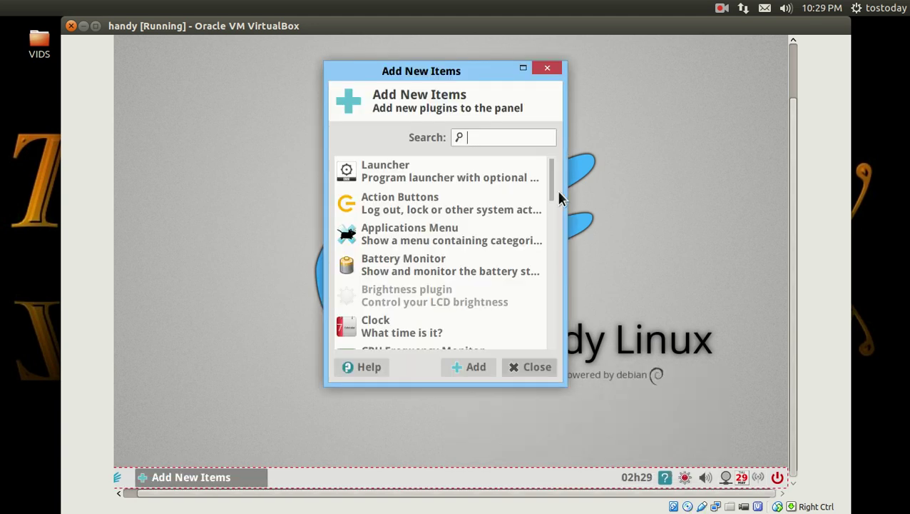
left_click_drag(553, 191, 555, 165)
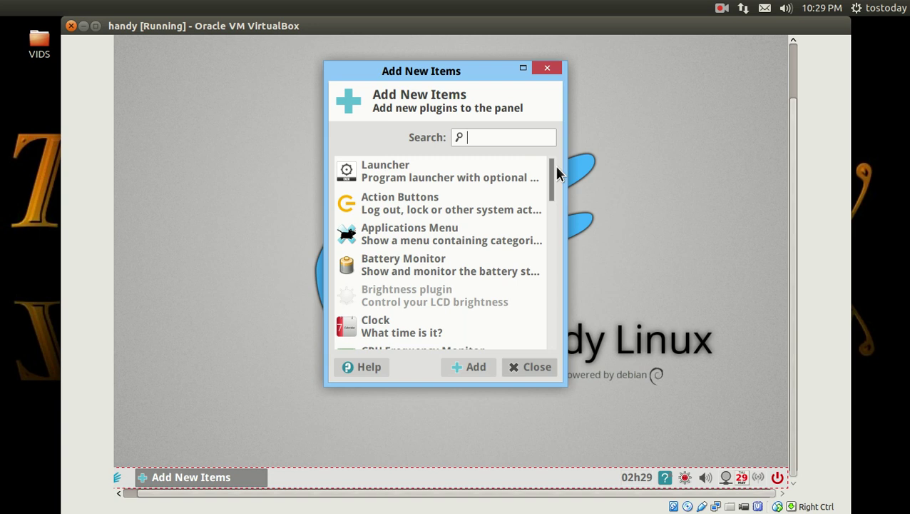
left_click(533, 366)
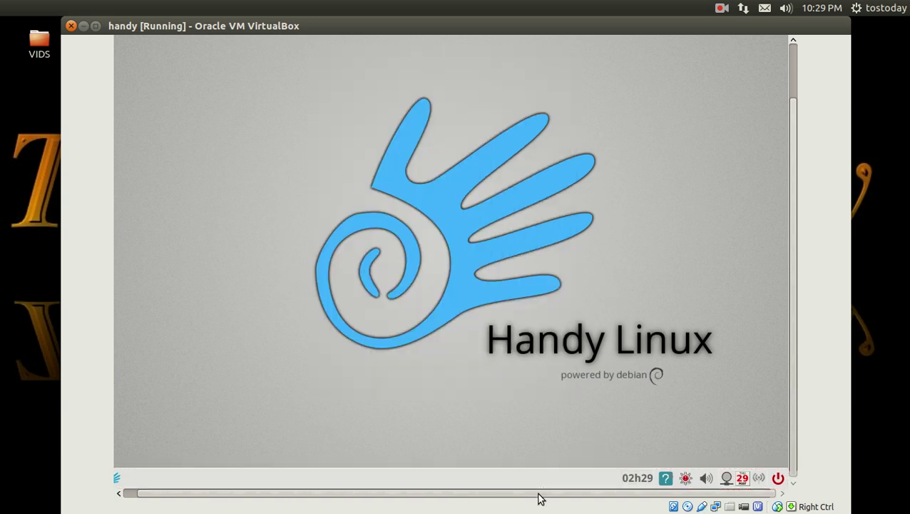
scroll(540, 493, "left", 1)
right_click(285, 88)
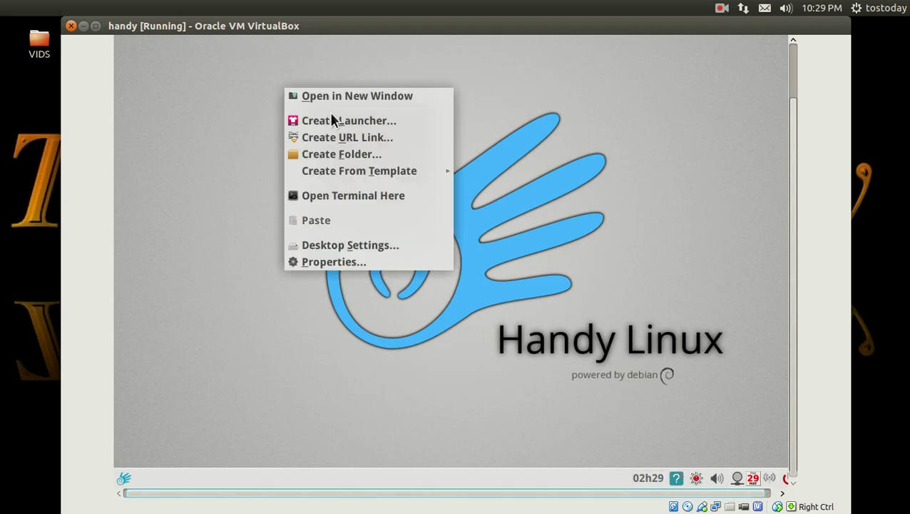
left_click(361, 245)
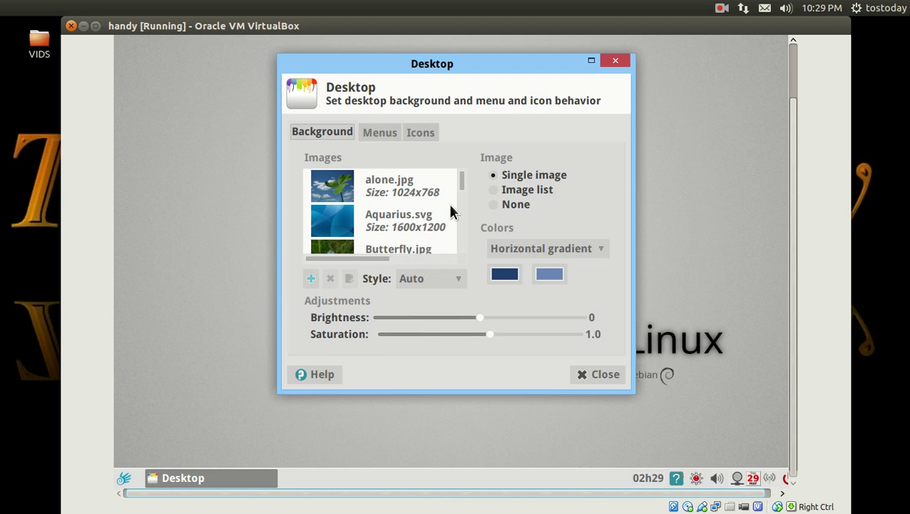
scroll(461, 189, "down", 10)
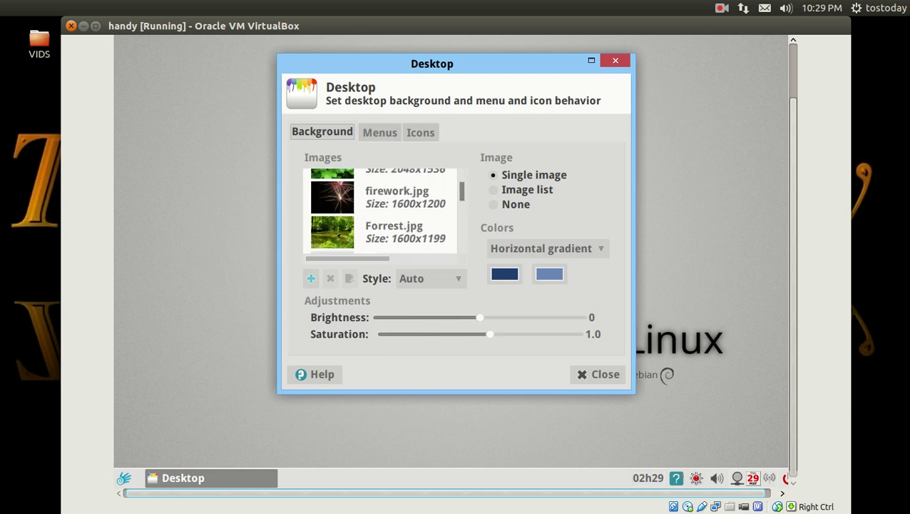
scroll(381, 210, "down", 5)
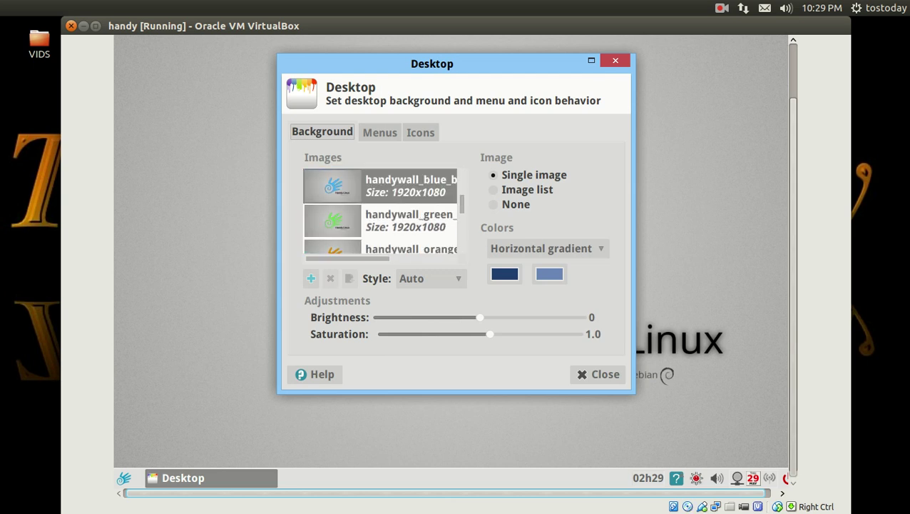
left_click(595, 378)
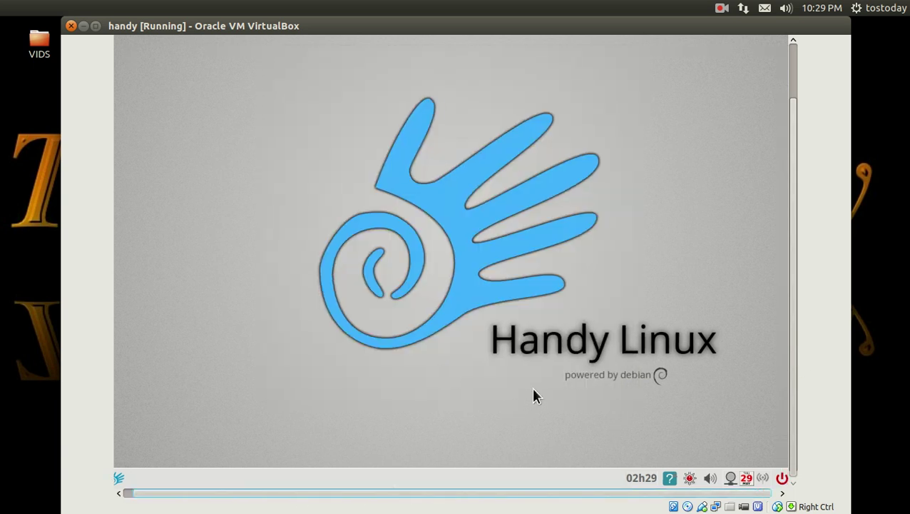
Step: Open the hand main menu and view the Files, MultiMedia, Office, Games and Raiders categories
left_click(124, 479)
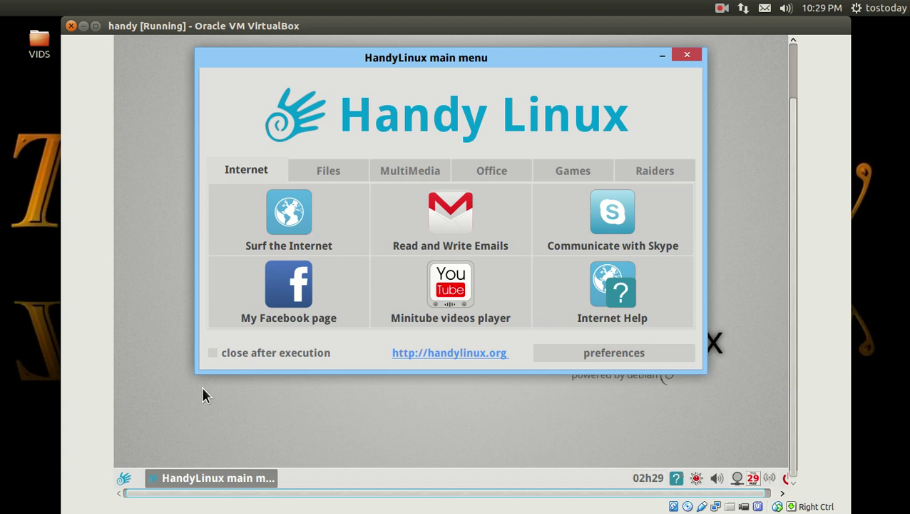
left_click(319, 176)
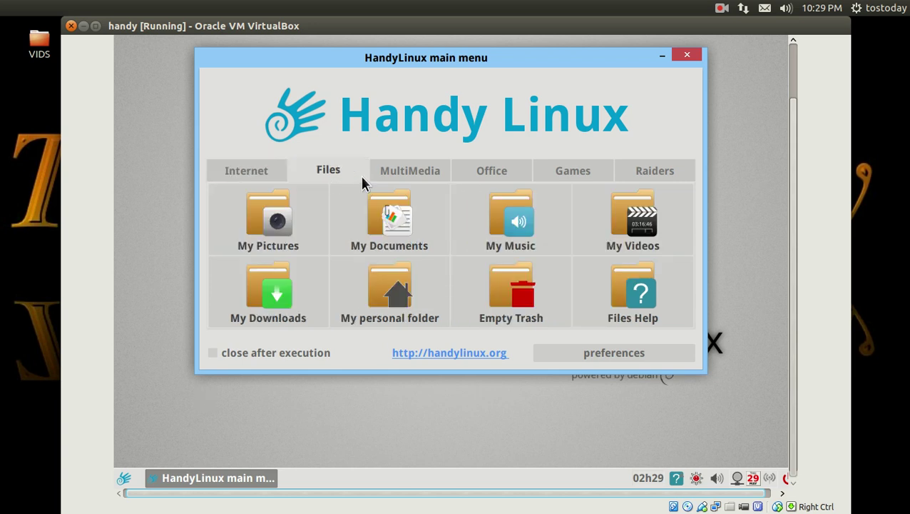
left_click(398, 172)
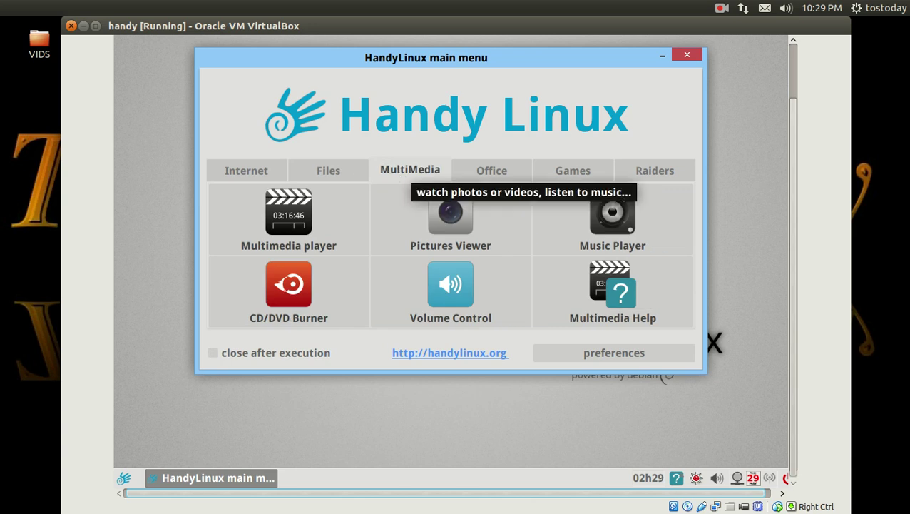
left_click(479, 179)
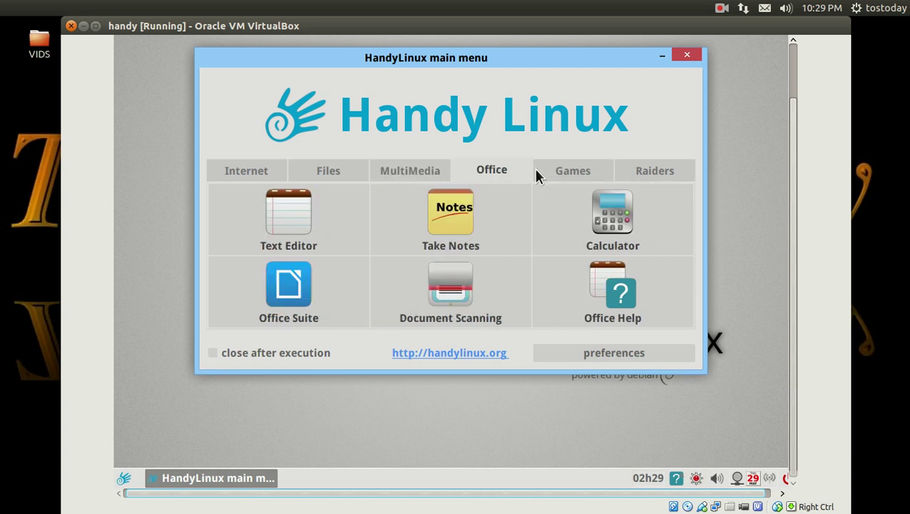
left_click(553, 173)
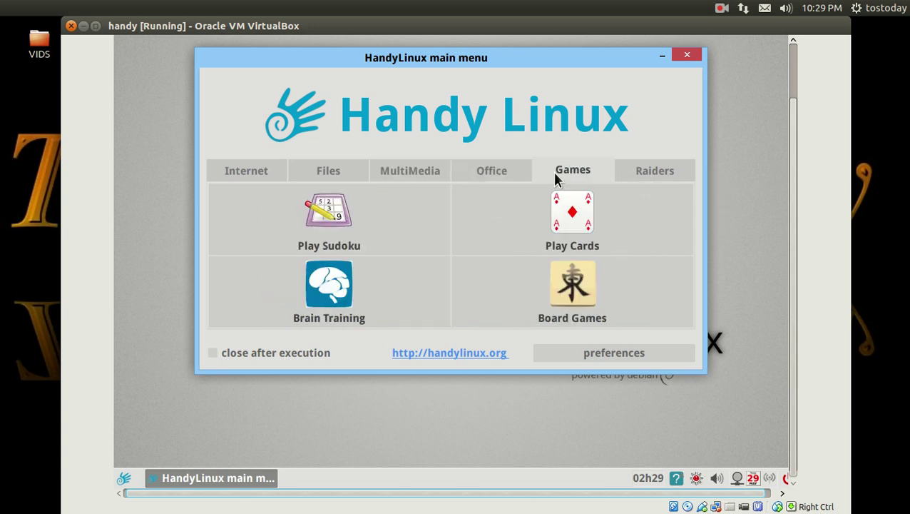
left_click(653, 172)
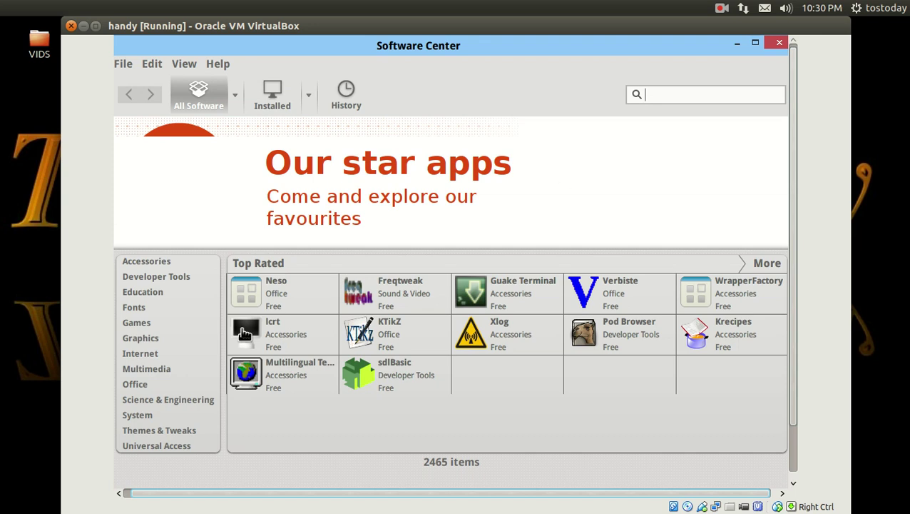
left_click(146, 368)
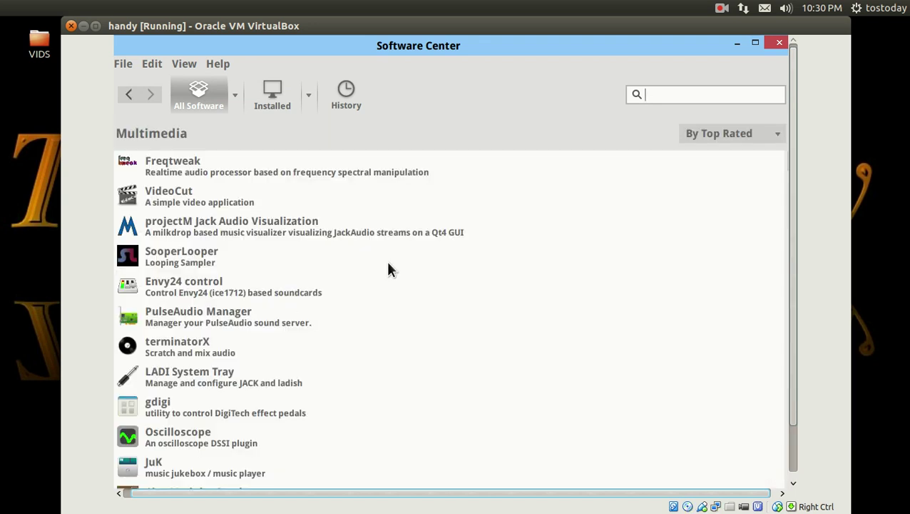
left_click(779, 42)
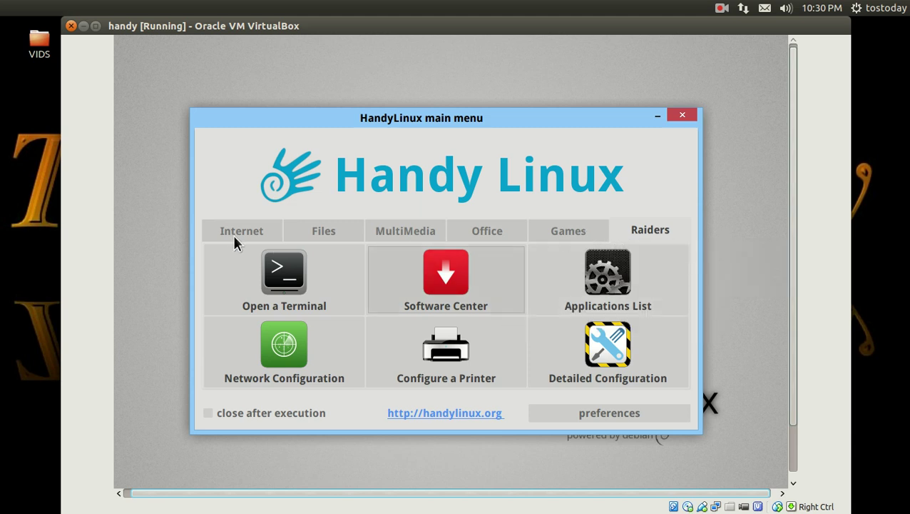
Step: Close the main menu and dismiss the panel menu launcher's options without changes
left_click(682, 116)
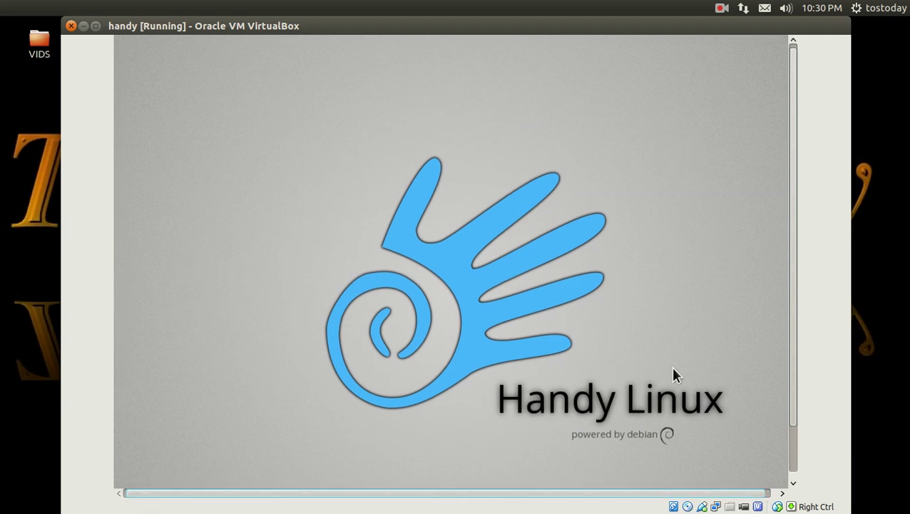
scroll(793, 410, "down", 2)
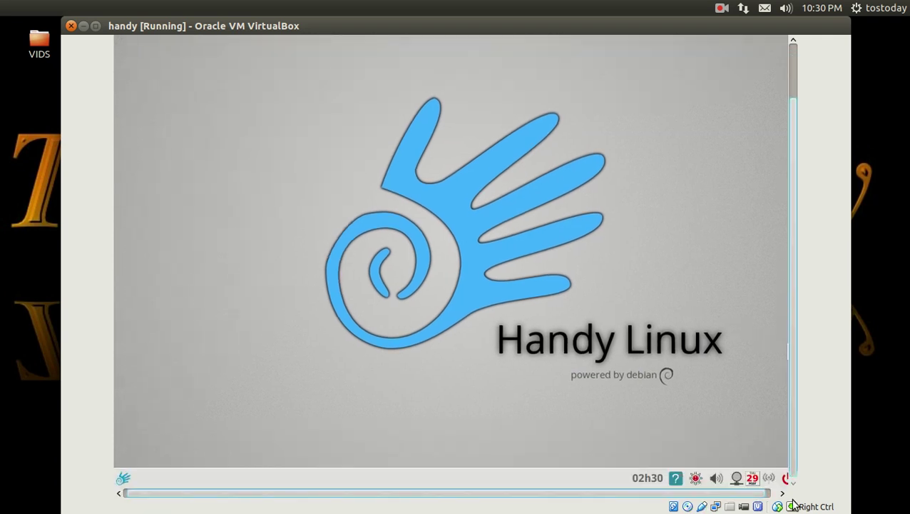
right_click(122, 478)
mouse_move(127, 471)
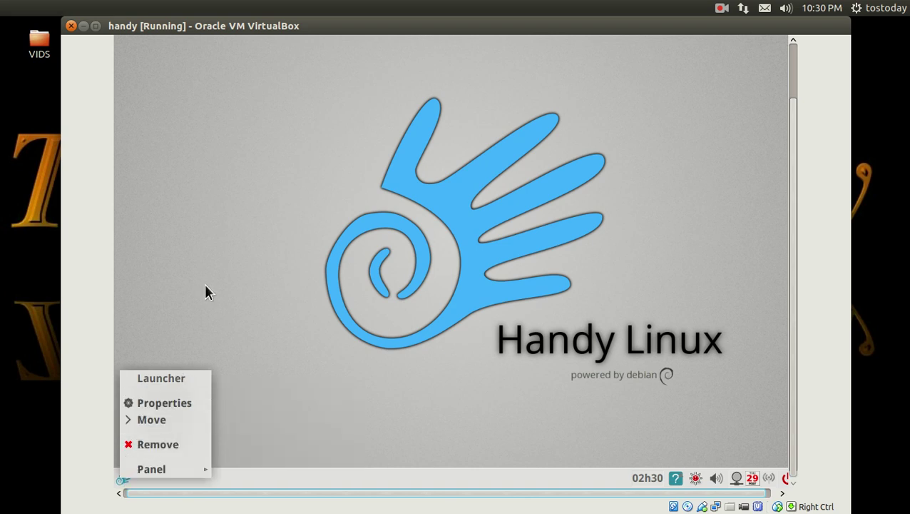
left_click(151, 445)
Step: Reopen the main menu and open My Documents from the Files category
left_click(122, 478)
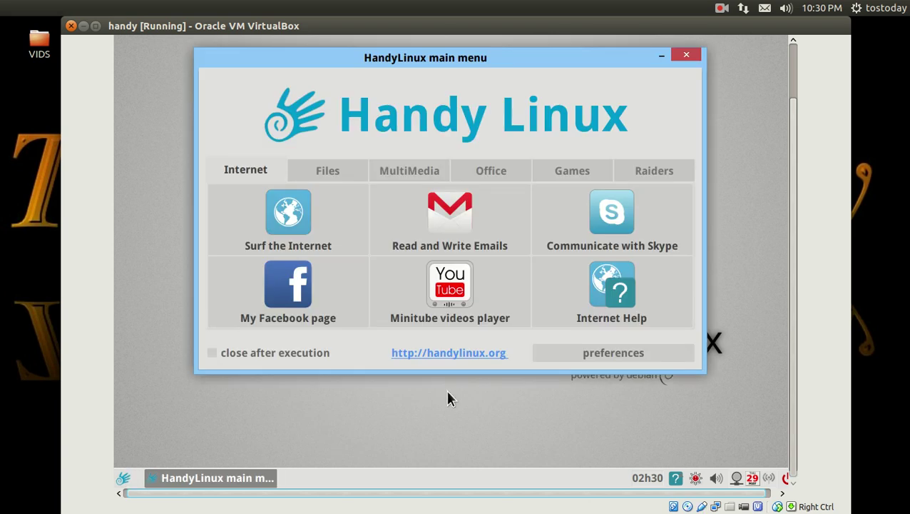
left_click(328, 171)
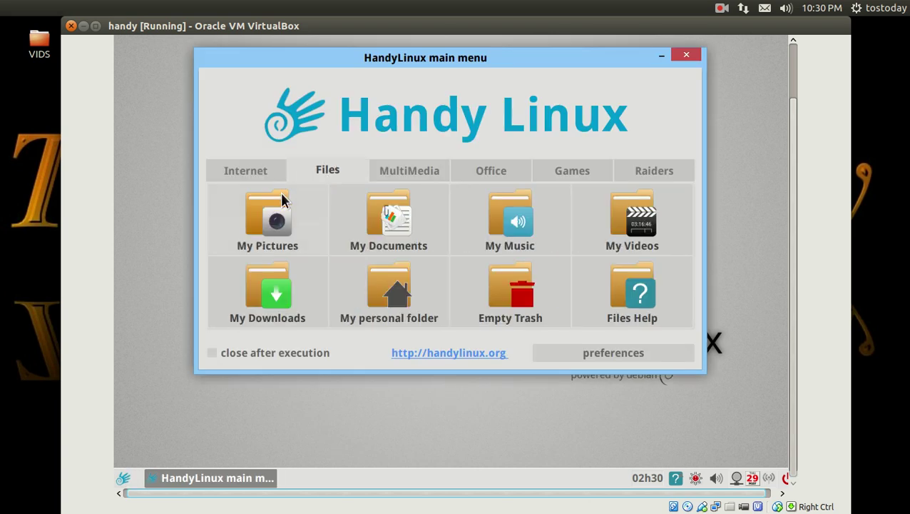
left_click(392, 218)
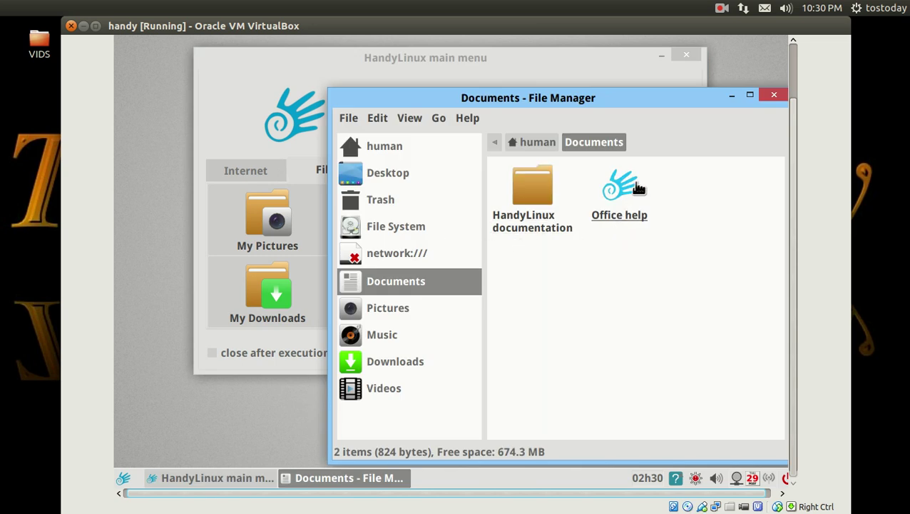
Step: Close the Documents window and review the menu's Banners choices without changing them
left_click(773, 95)
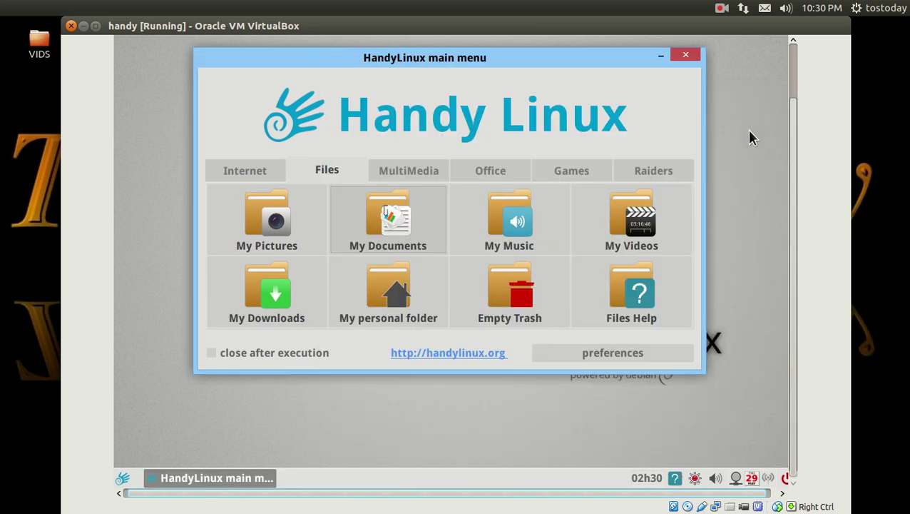
left_click(615, 352)
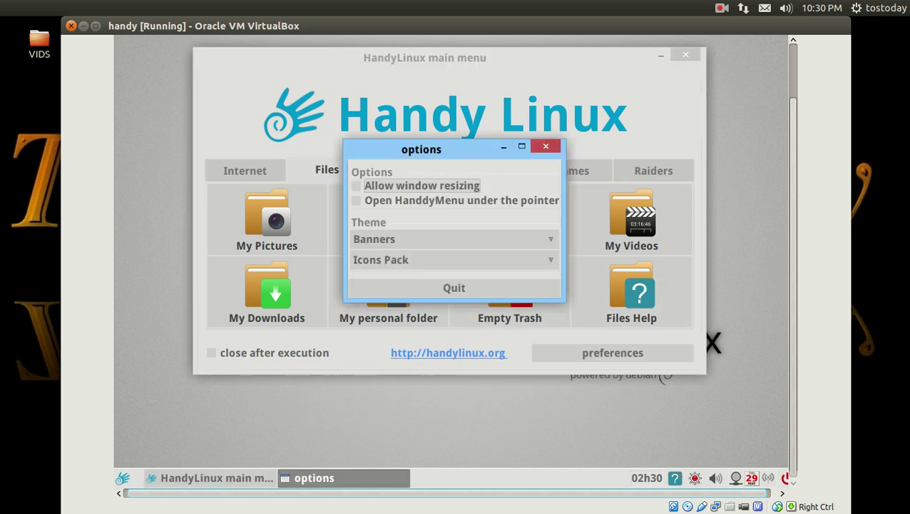
left_click(378, 239)
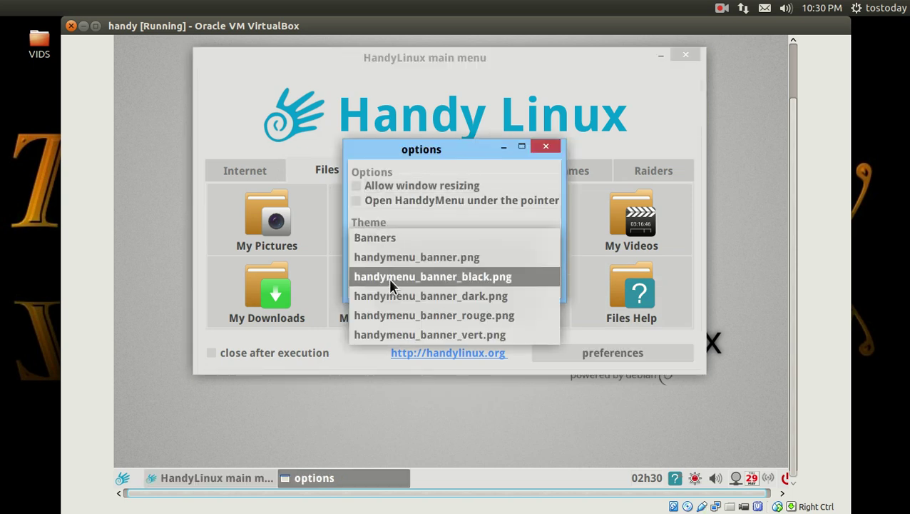
left_click(458, 359)
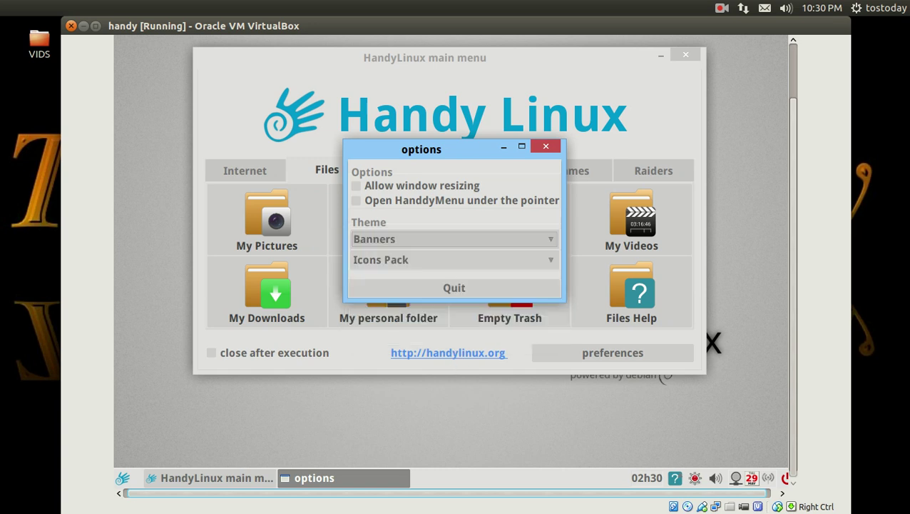
left_click(470, 287)
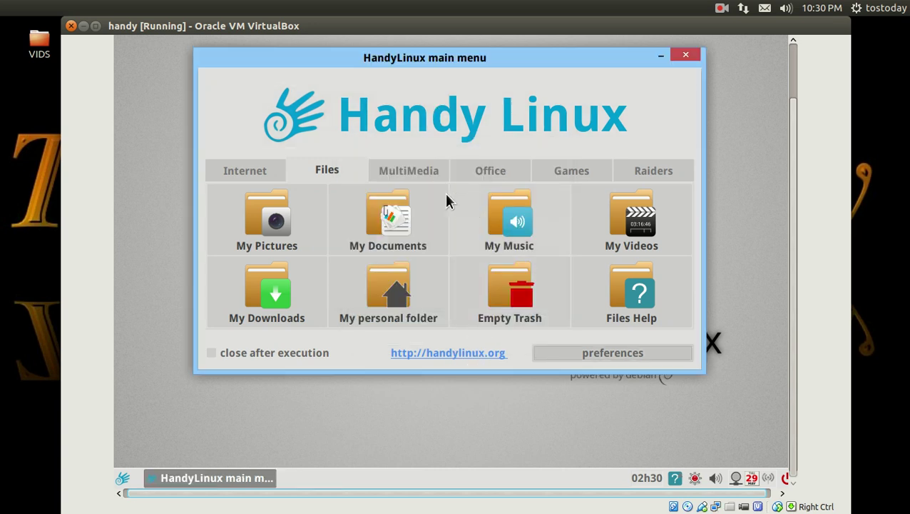
Step: View the MultiMedia and Office launchers, then close the main menu
left_click(396, 176)
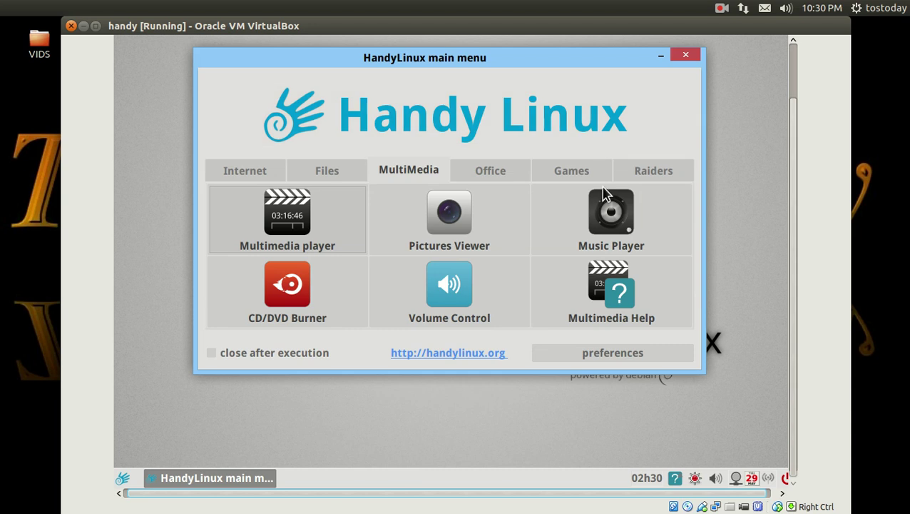
left_click(499, 175)
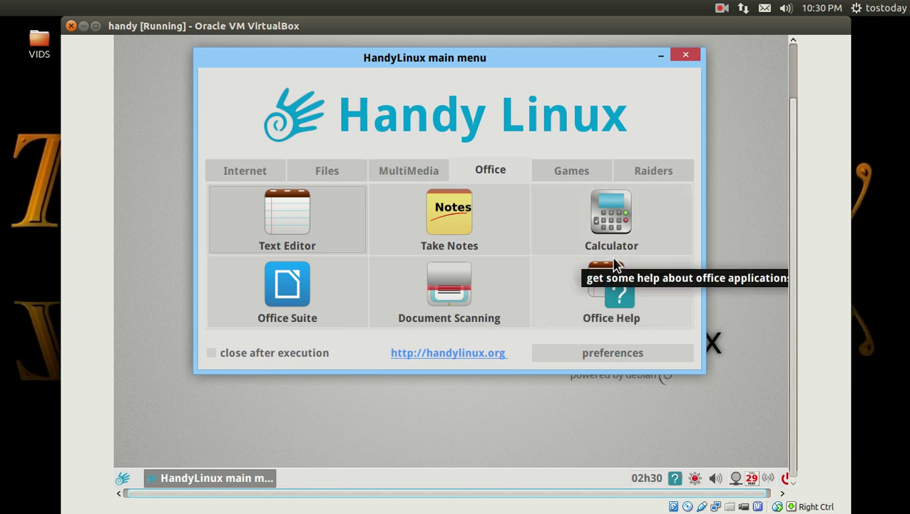
left_click(685, 57)
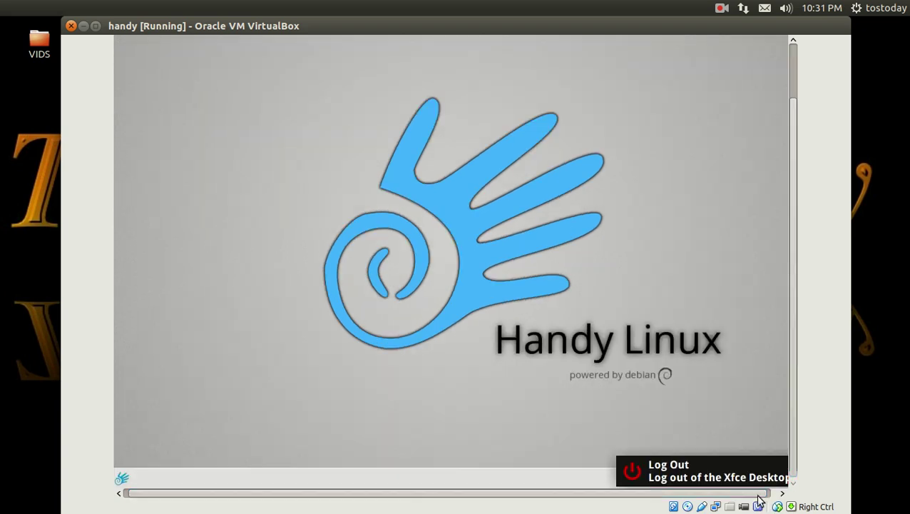
left_click_drag(762, 494, 542, 457)
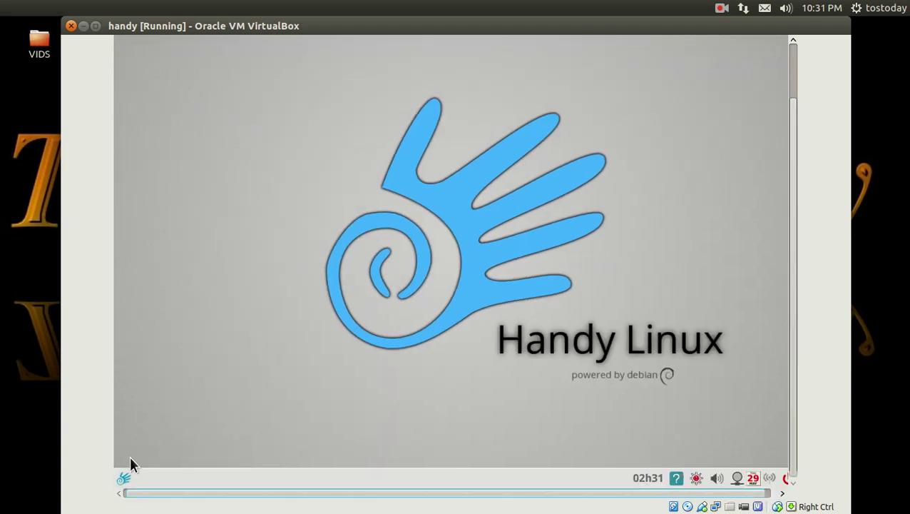
Step: Reopen the main menu, cycle through Files, MultiMedia, Office and Games, then close it
left_click(125, 478)
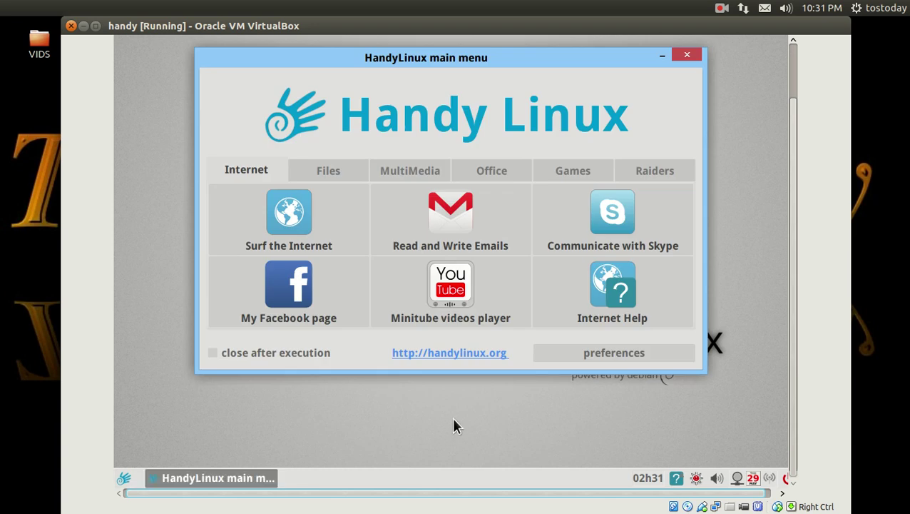
left_click(327, 171)
left_click(393, 170)
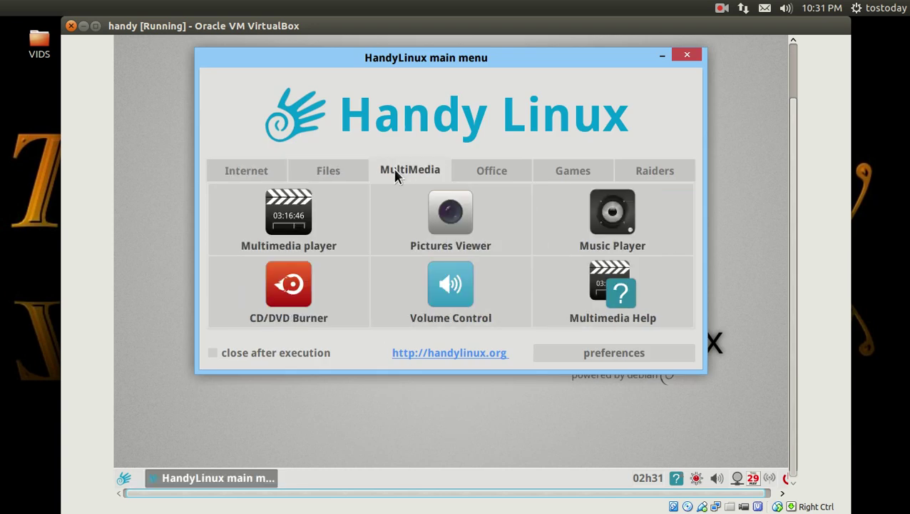
left_click(465, 171)
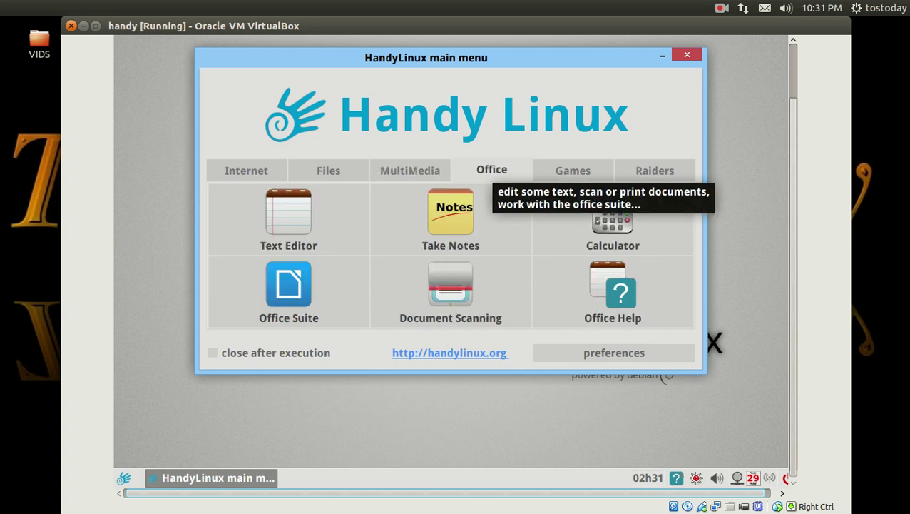
left_click(558, 175)
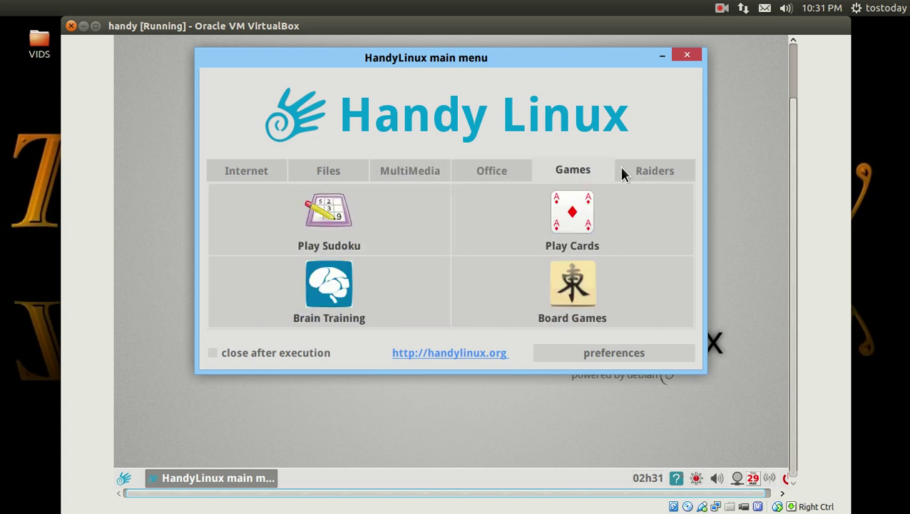
left_click(688, 57)
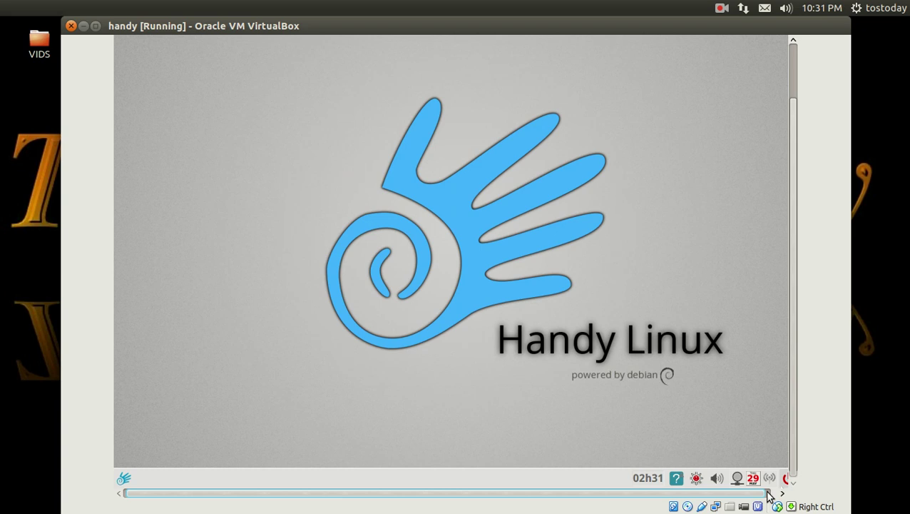
left_click_drag(768, 492, 780, 492)
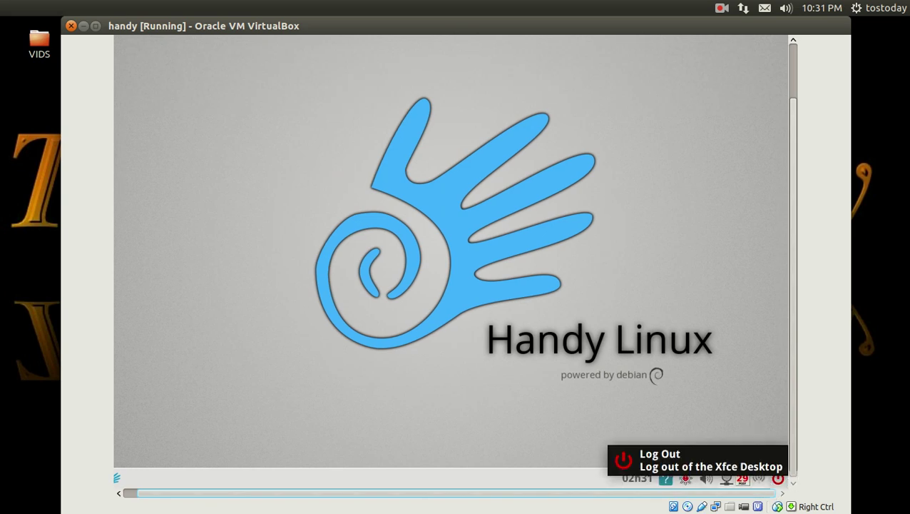
Step: Restart the HandyLinux guest from the Log Out menu and confirm the reboot at the console prompt
left_click(778, 479)
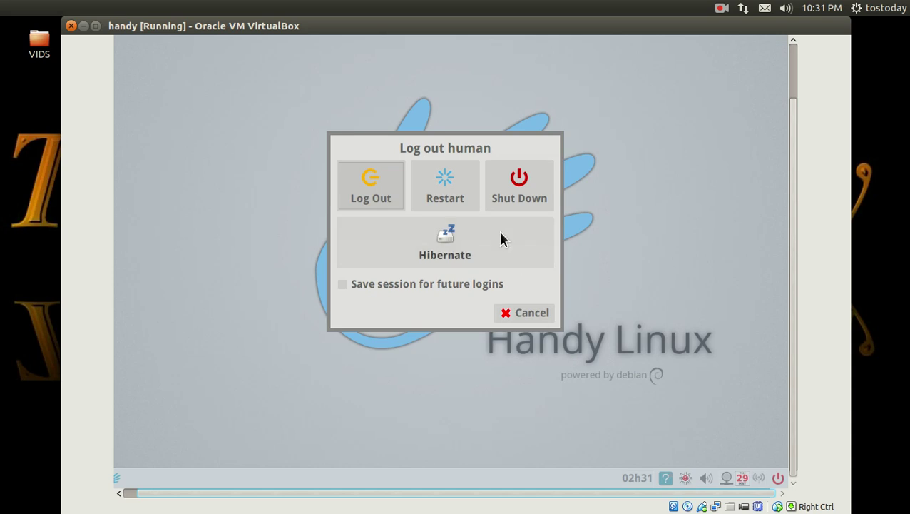
left_click(454, 193)
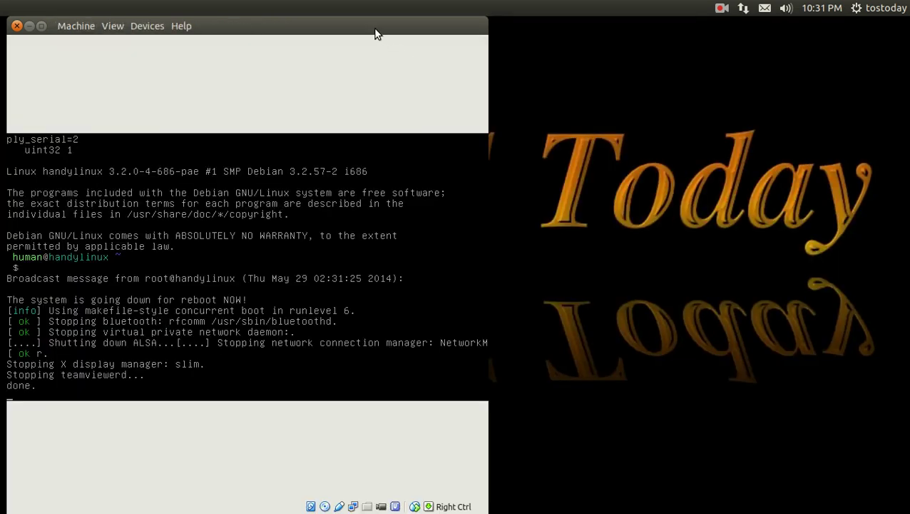
left_click_drag(376, 34, 470, 36)
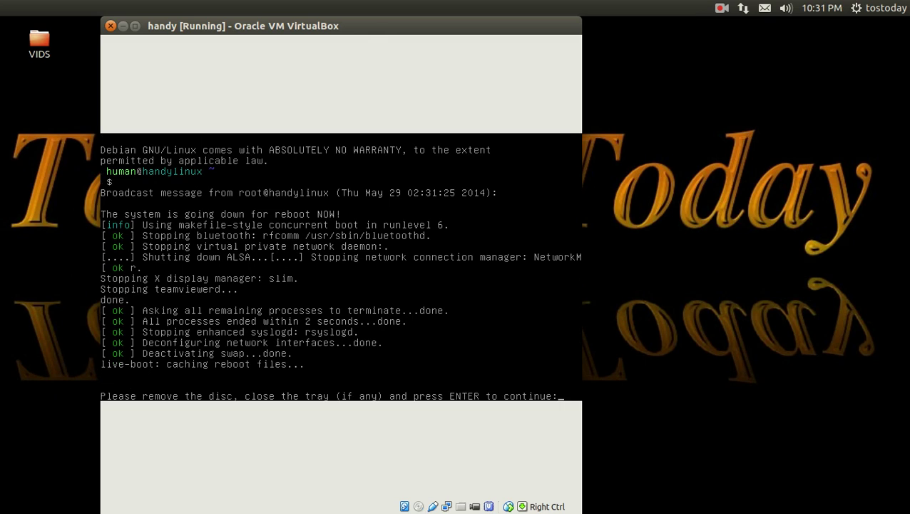
key("Return")
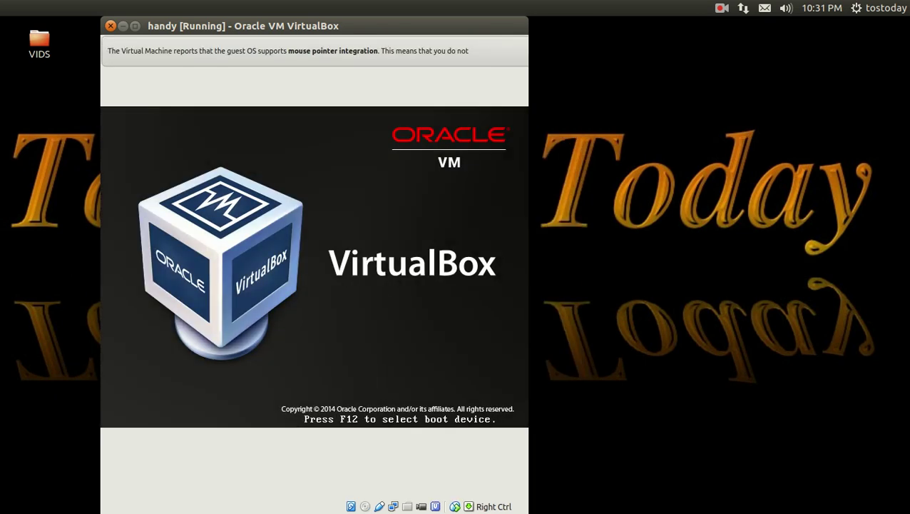
left_click_drag(376, 22, 434, 21)
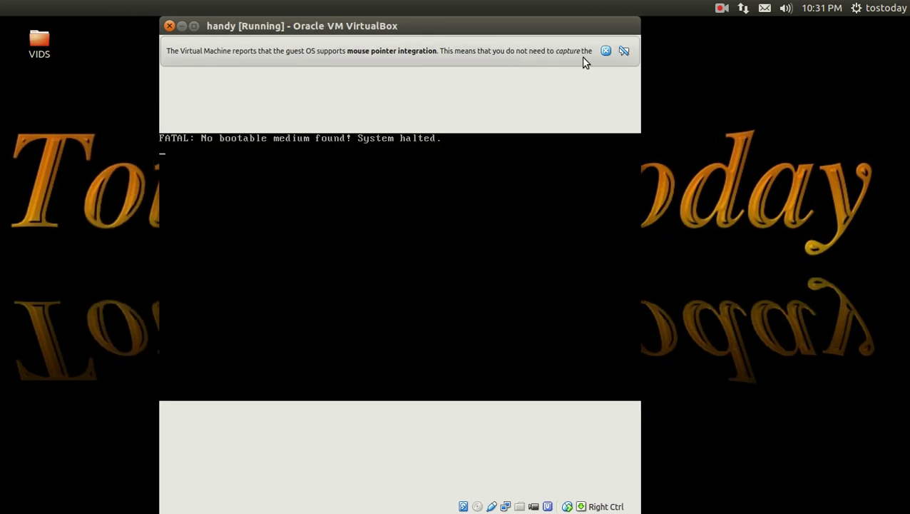
left_click(606, 51)
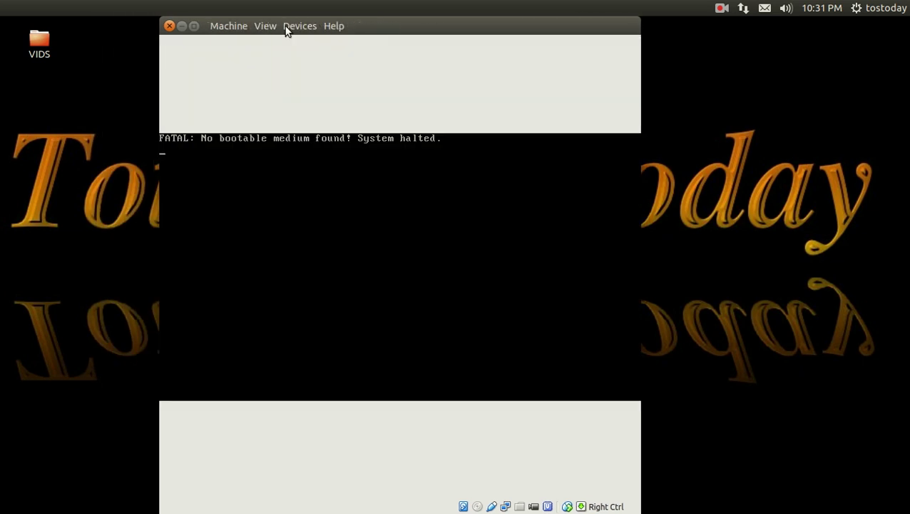
Step: Attach the handylinux ISO to the virtual CD/DVD drive and reset the VM
left_click(297, 27)
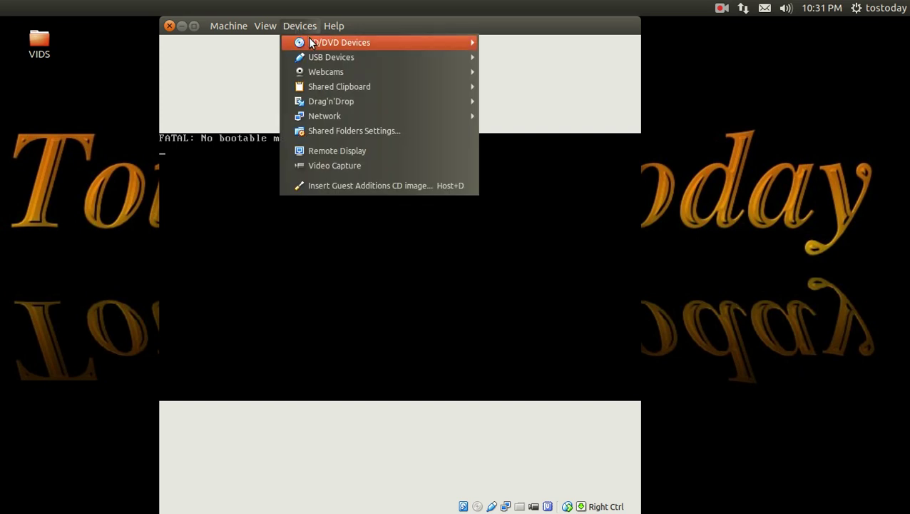
mouse_move(426, 46)
left_click(502, 74)
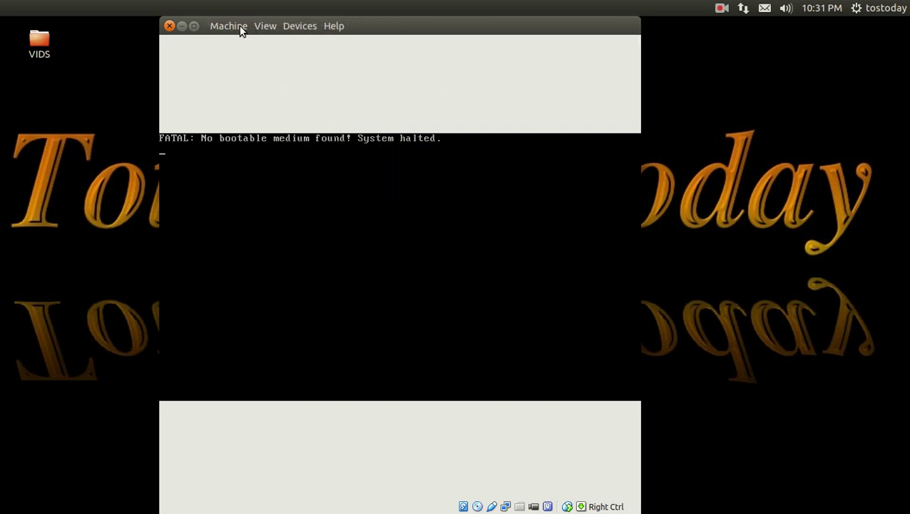
left_click(239, 26)
left_click(246, 176)
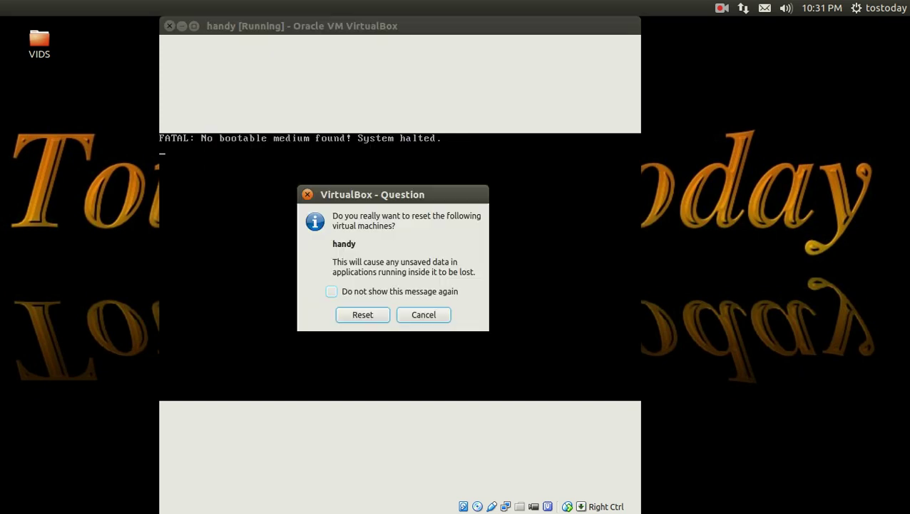
left_click(362, 315)
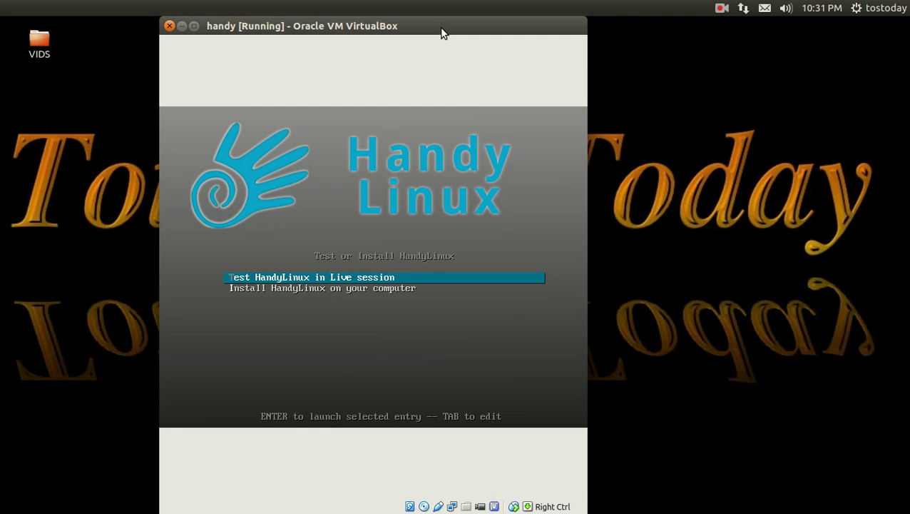
Step: Start 'Install HandyLinux on your computer' from the boot menu
key("Down")
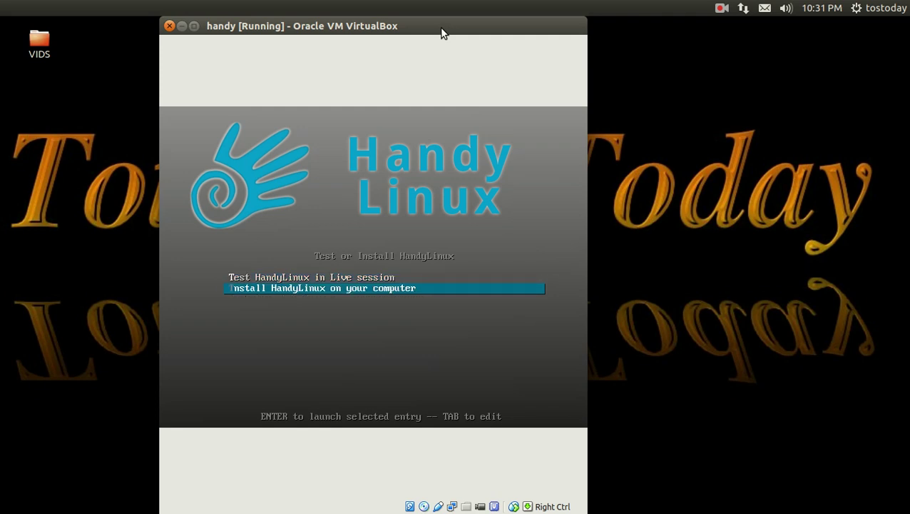
key("Return")
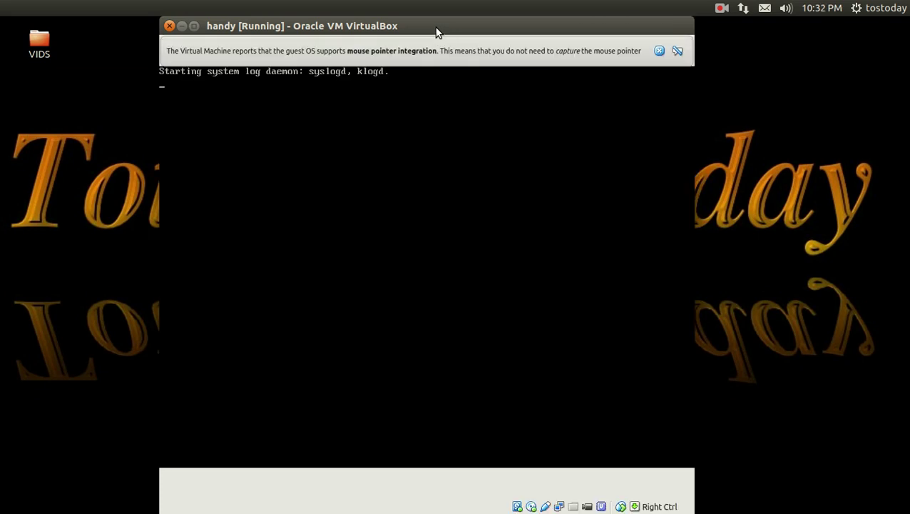
left_click(659, 50)
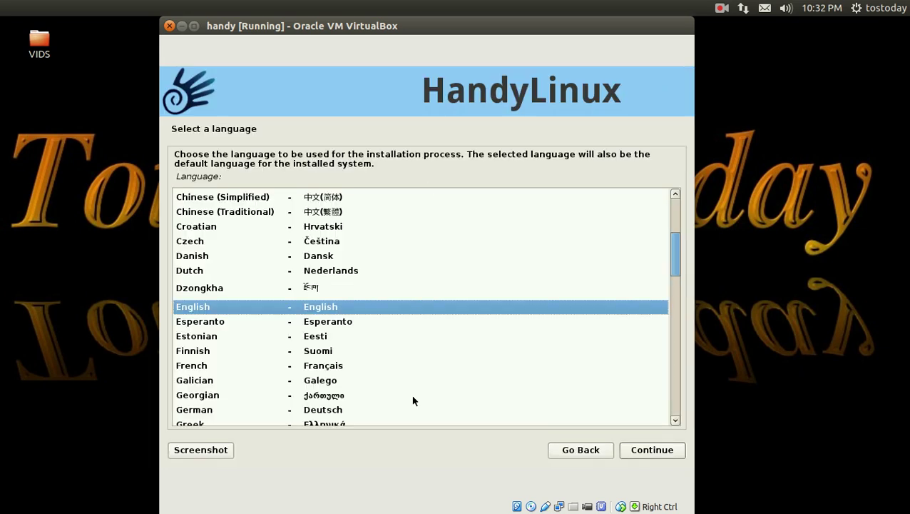
Step: Accept English language, United States location and American English keyboard layout
left_click(653, 456)
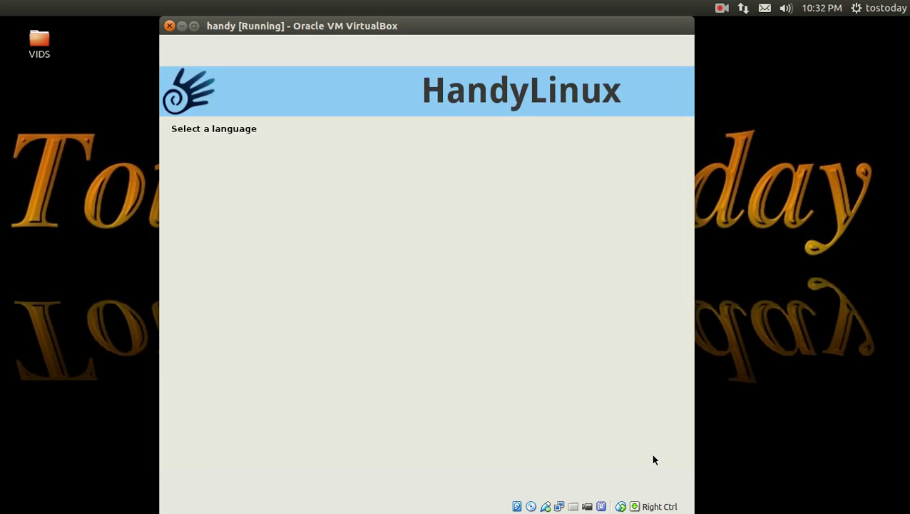
left_click(652, 454)
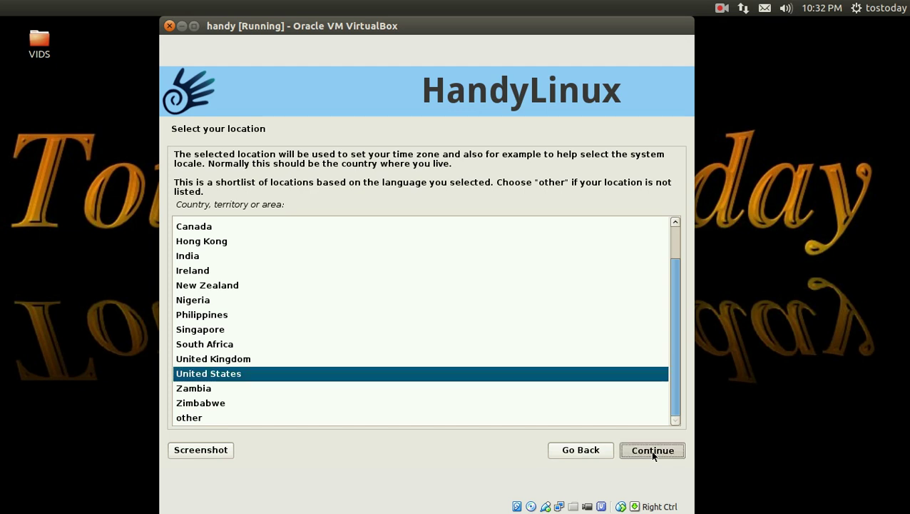
left_click(653, 454)
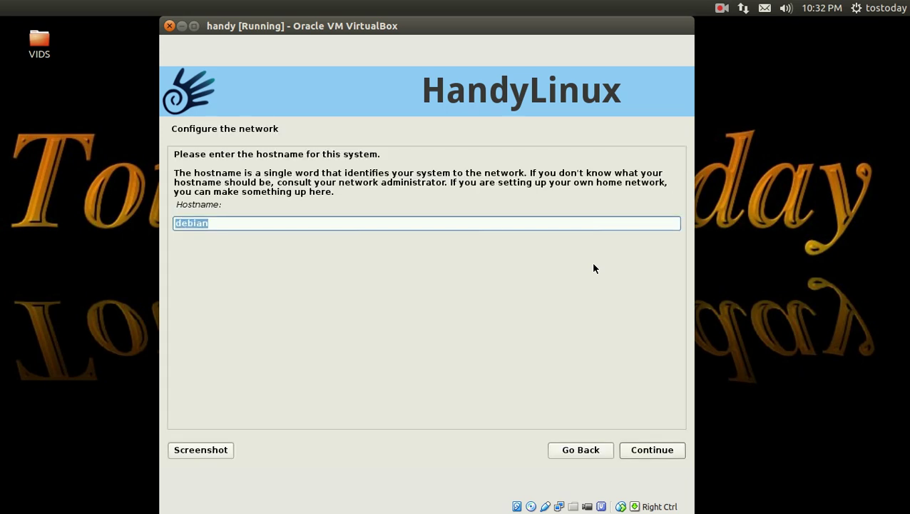
Step: Keep hostname 'debian', enter 'test' as the full name and accept the suggested username
left_click(647, 455)
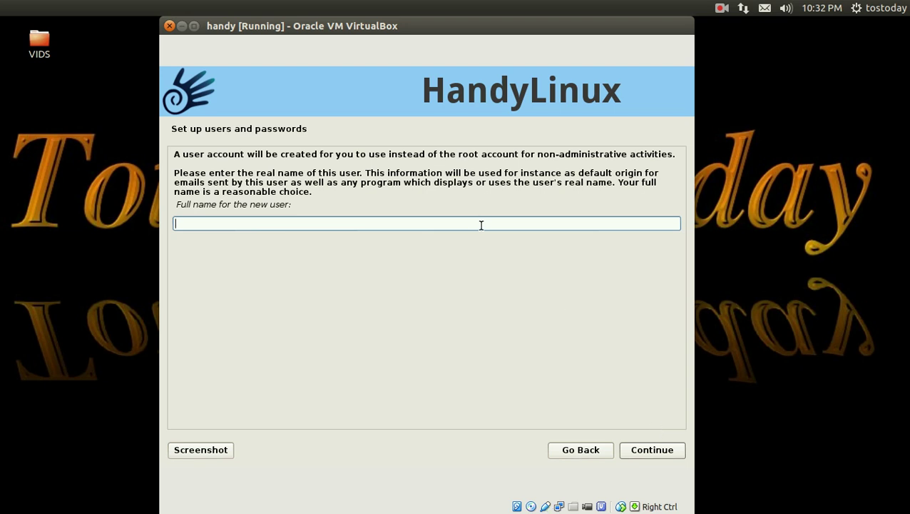
type("test")
left_click(656, 454)
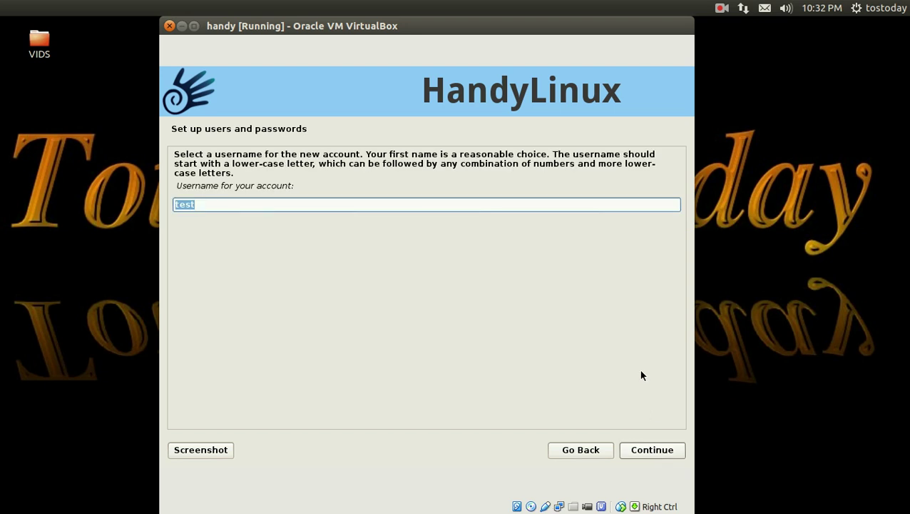
left_click(646, 449)
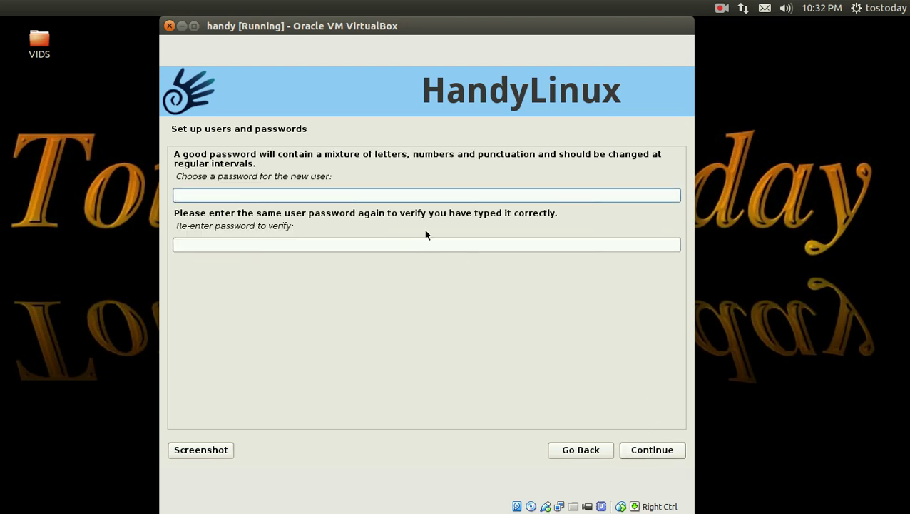
Step: Enter the user's password in both password fields and confirm it
type("t")
left_click(381, 243)
type("t")
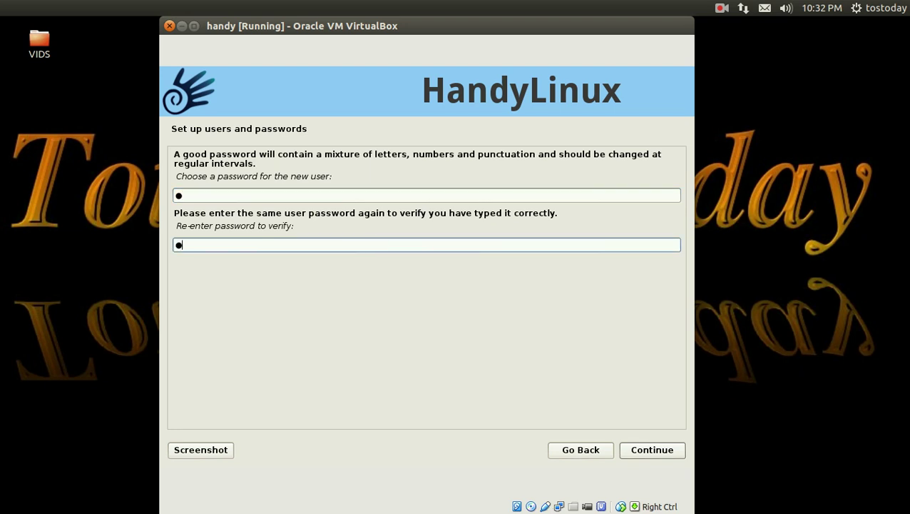
left_click(649, 449)
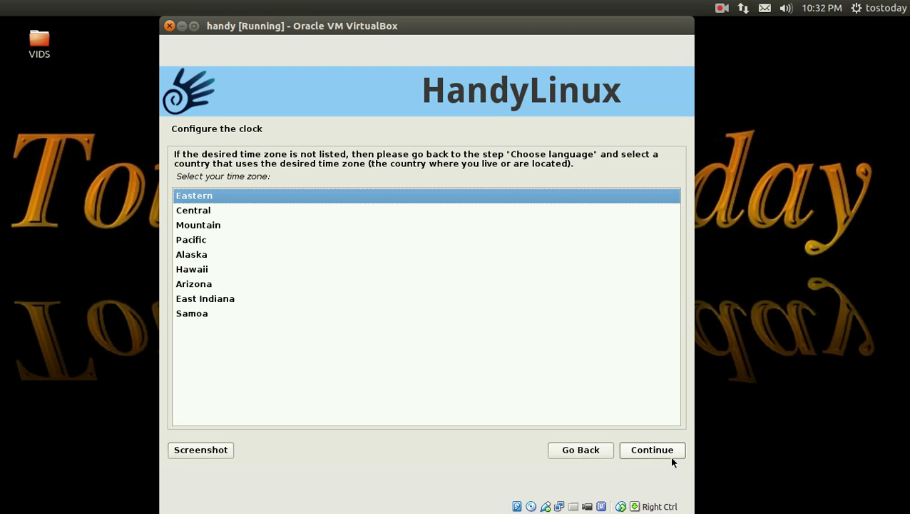
Step: Keep Eastern time, then use guided entire-disk partitioning on the 8.6 GB sda disk
left_click(665, 451)
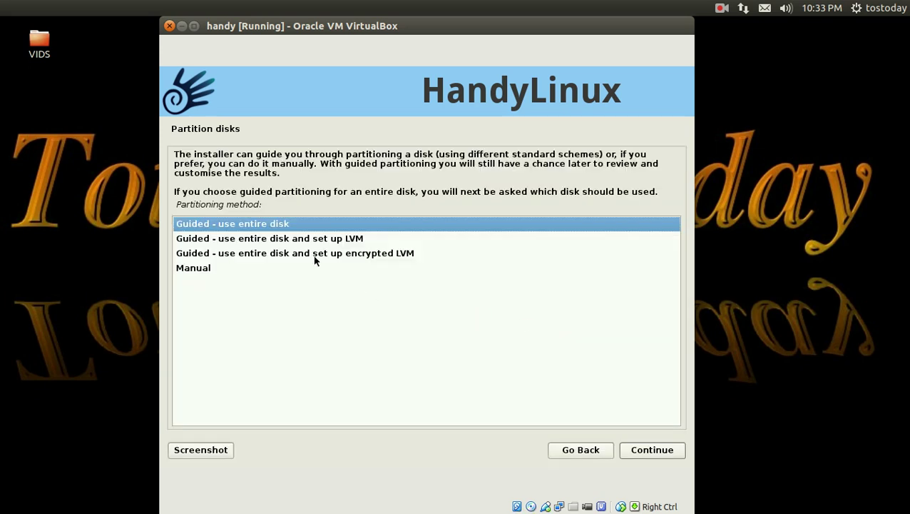
left_click(649, 449)
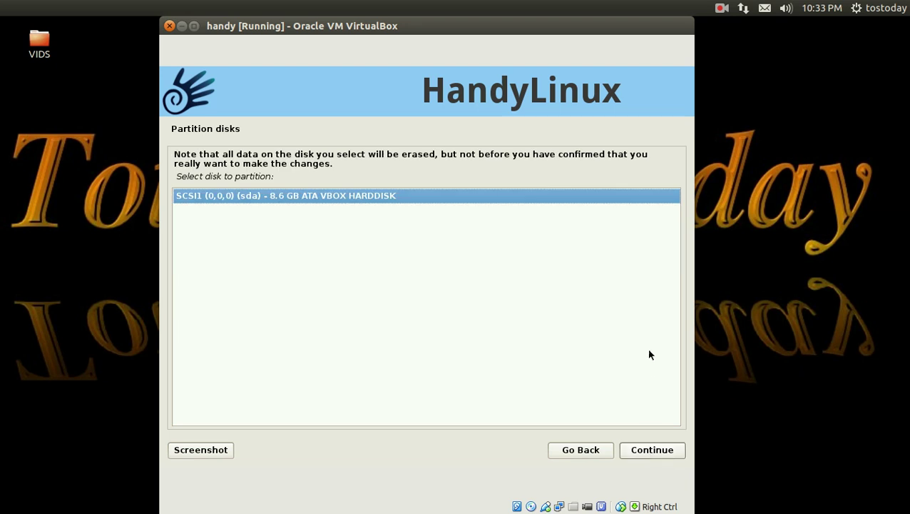
left_click(649, 448)
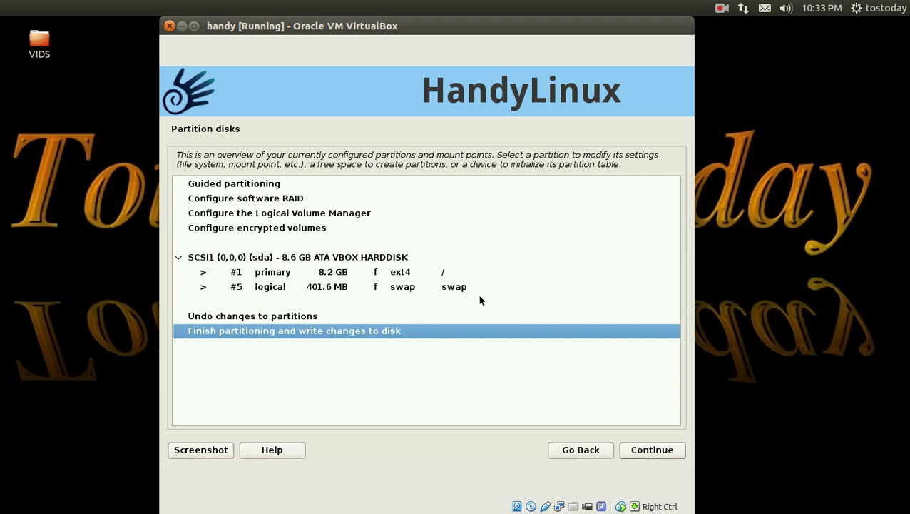
left_click(651, 448)
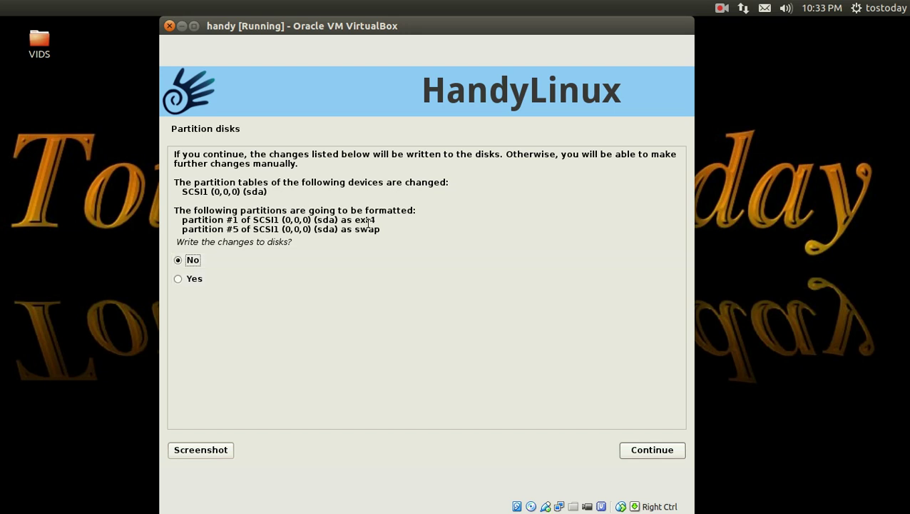
Step: Choose Yes to write the partition changes and start formatting
left_click(206, 279)
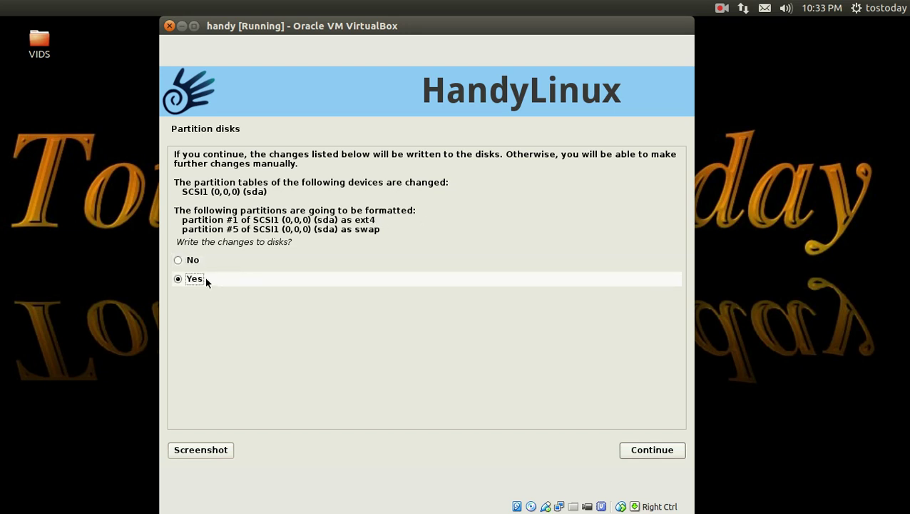
left_click(634, 449)
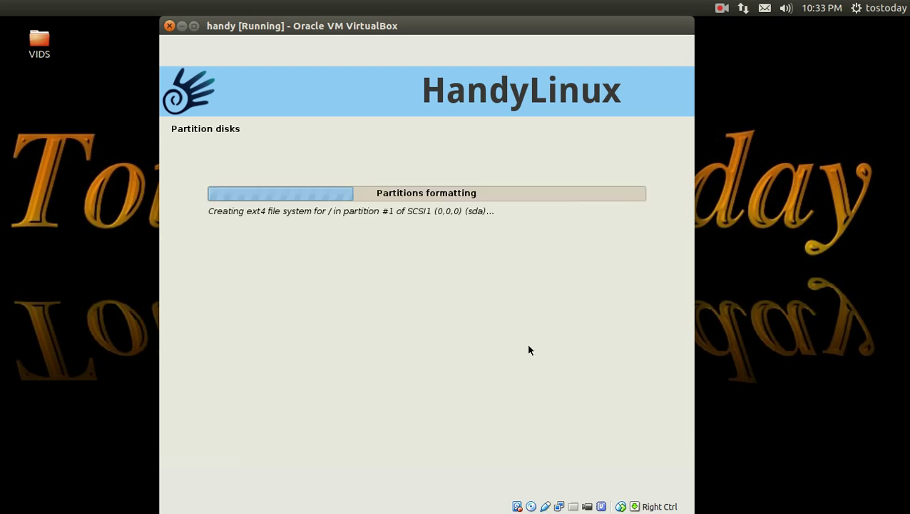